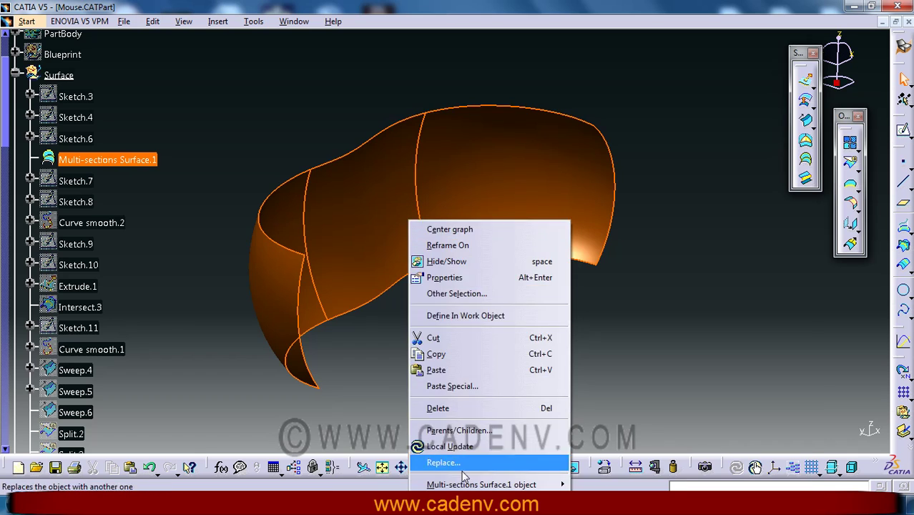
# Open the parents and children graph of Multi-sections Surface.1 and show its children Intersect.3 and Split.3
pyautogui.moveTo(577, 353); pyautogui.dragTo(643, 335, button='middle')
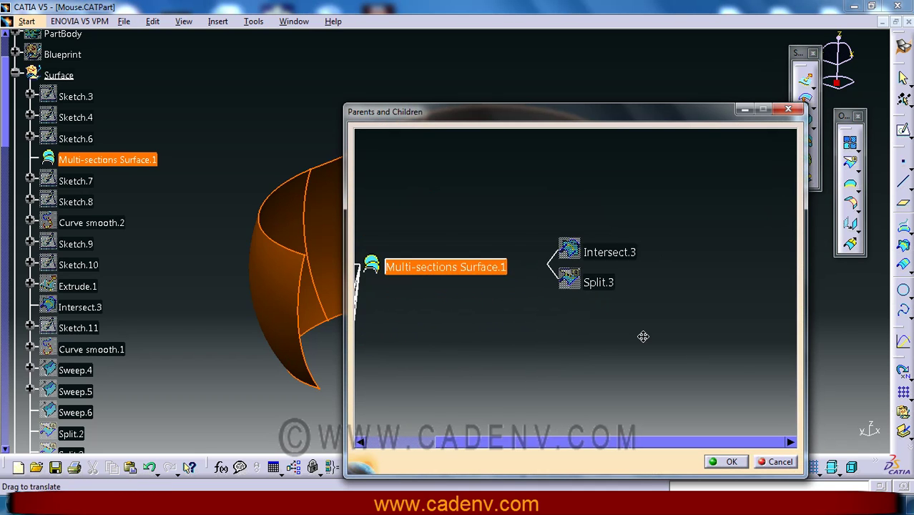
pyautogui.rightClick(598, 249)
pyautogui.moveTo(518, 206); pyautogui.dragTo(569, 208, button='middle')
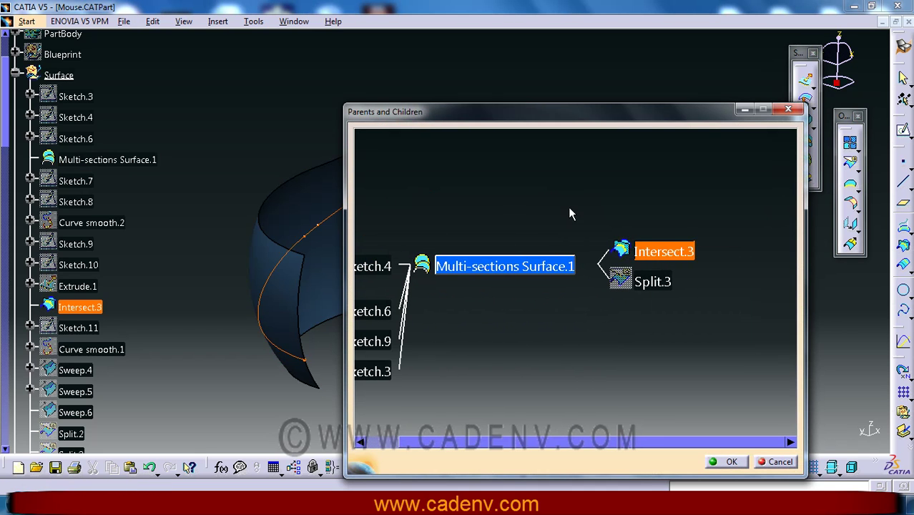
pyautogui.rightClick(650, 288)
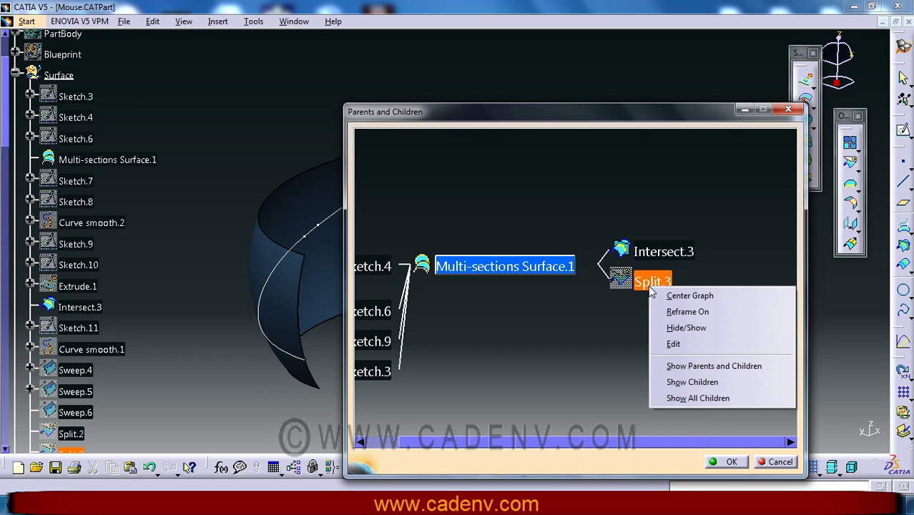
pyautogui.click(524, 319)
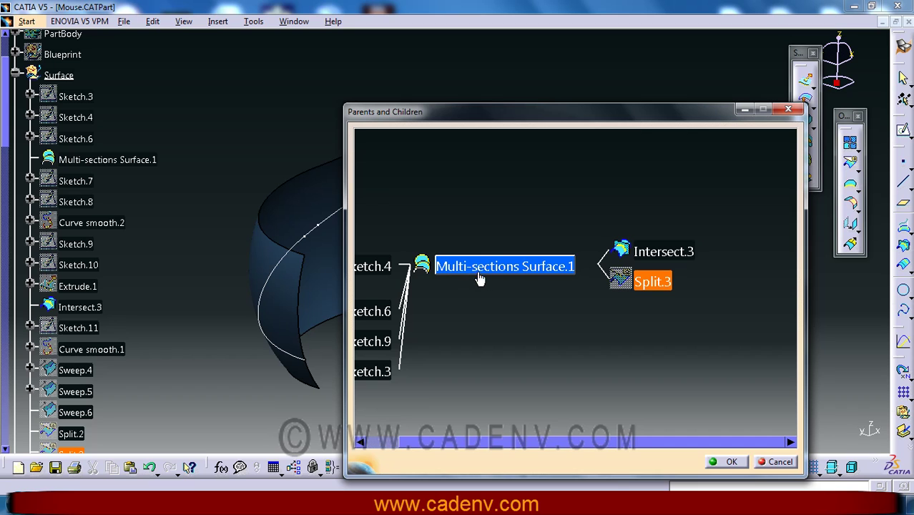
pyautogui.rightClick(647, 286)
pyautogui.click(673, 325)
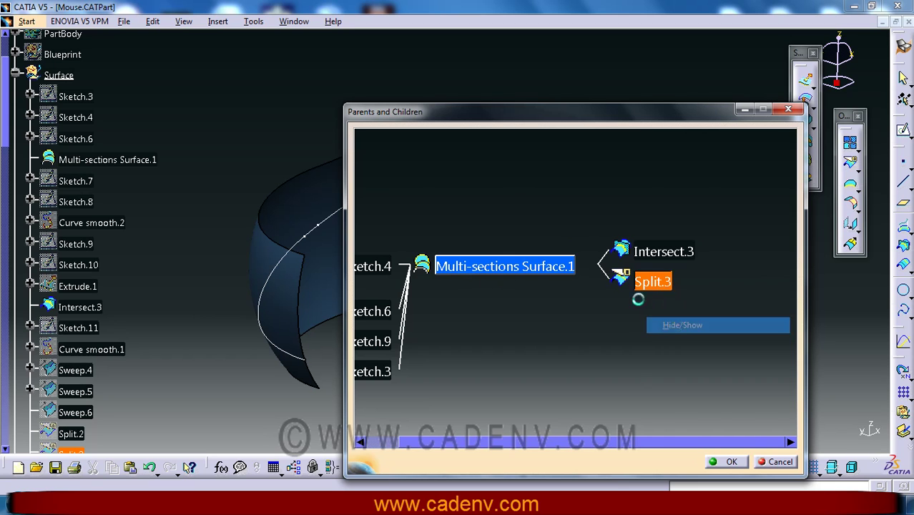
# Hide Multi-sections Surface.1 and inspect the remaining Split.3 surface in the model
pyautogui.moveTo(504, 113); pyautogui.dragTo(651, 105)
pyautogui.rightClick(399, 172)
pyautogui.click(418, 206)
pyautogui.moveTo(418, 206); pyautogui.dragTo(313, 170, button='middle')
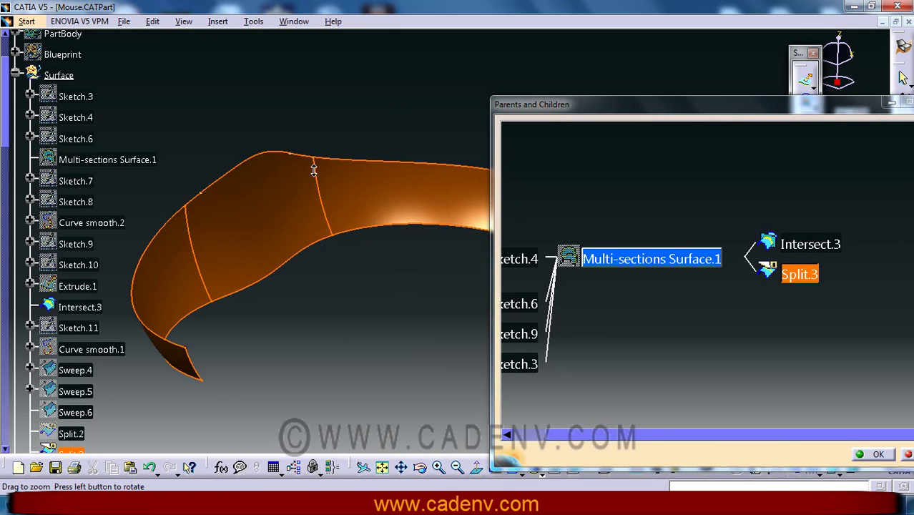
pyautogui.moveTo(493, 132); pyautogui.dragTo(576, 137)
pyautogui.moveTo(326, 145); pyautogui.dragTo(322, 172, button='middle')
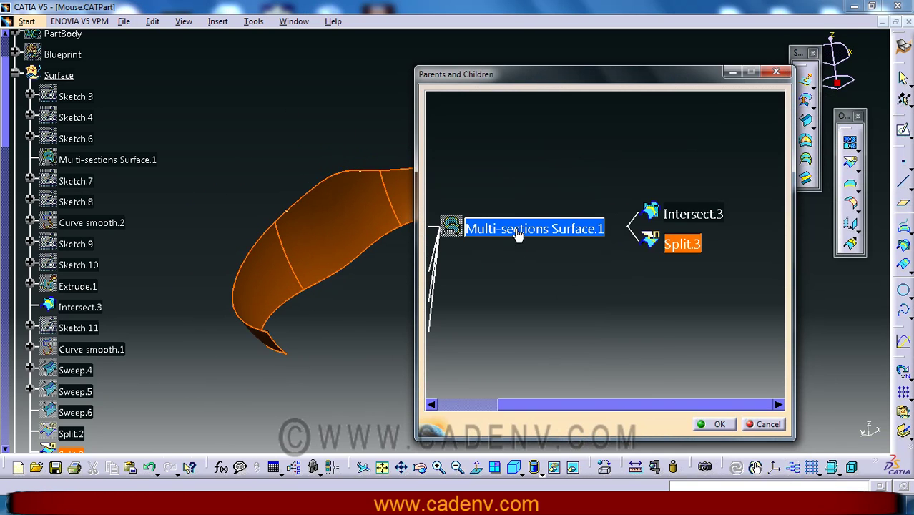
# Redisplay Multi-sections Surface.1 to compare it with Split.3, and hide both surfaces
pyautogui.rightClick(519, 236)
pyautogui.click(536, 269)
pyautogui.rightClick(539, 236)
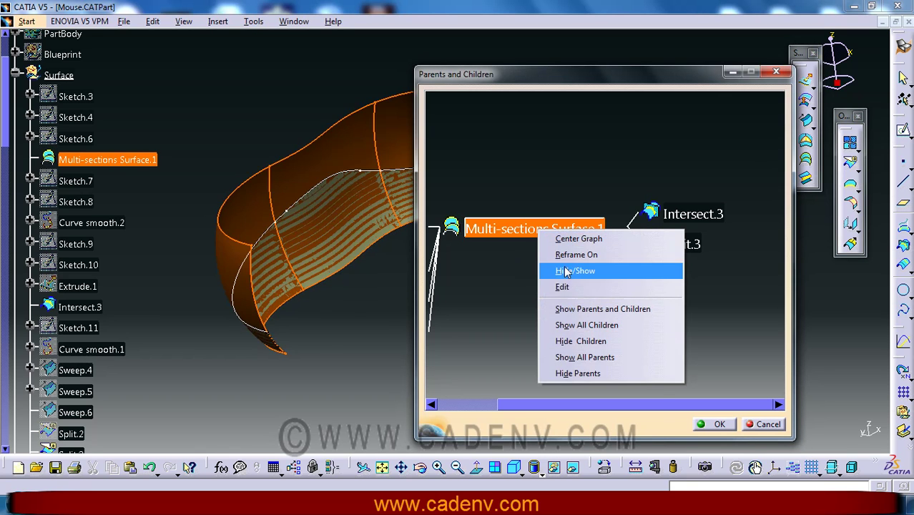
pyautogui.click(566, 270)
pyautogui.rightClick(689, 246)
pyautogui.click(715, 288)
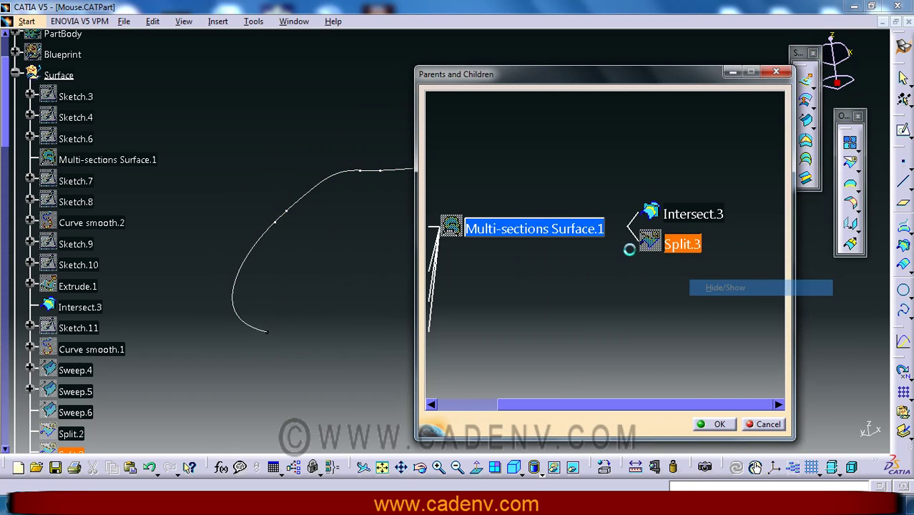
# Show the parents and children of Intersect.3, unhide its source features Extrude.1 and Sketch.10, and close the graph
pyautogui.click(693, 213)
pyautogui.rightClick(690, 213)
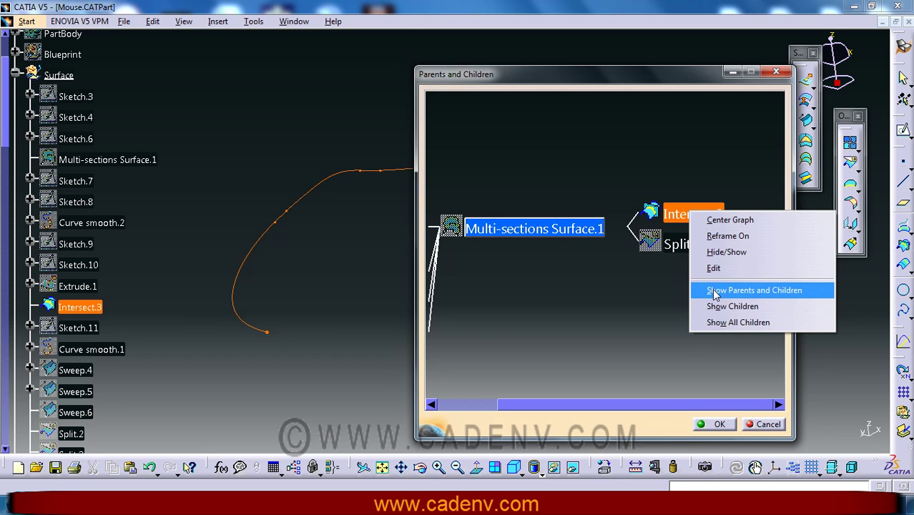
pyautogui.click(715, 291)
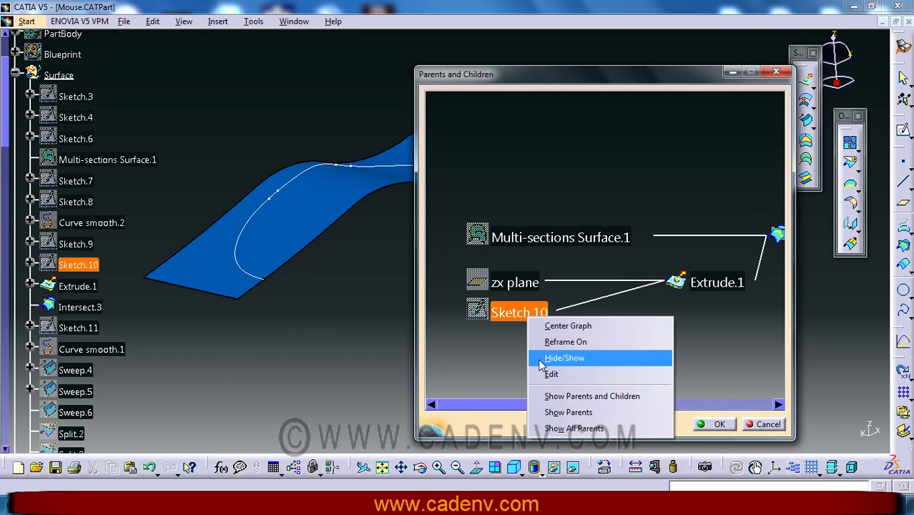
pyautogui.click(614, 356)
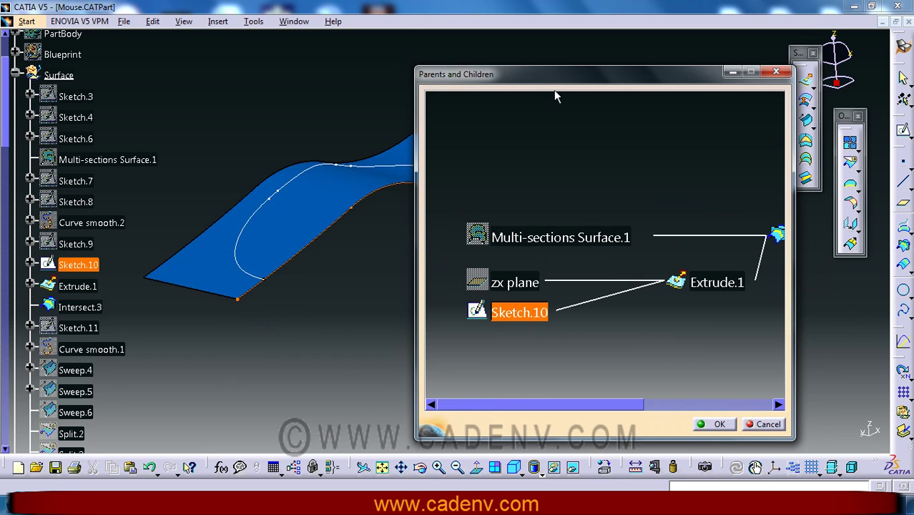
pyautogui.moveTo(557, 68); pyautogui.dragTo(704, 60)
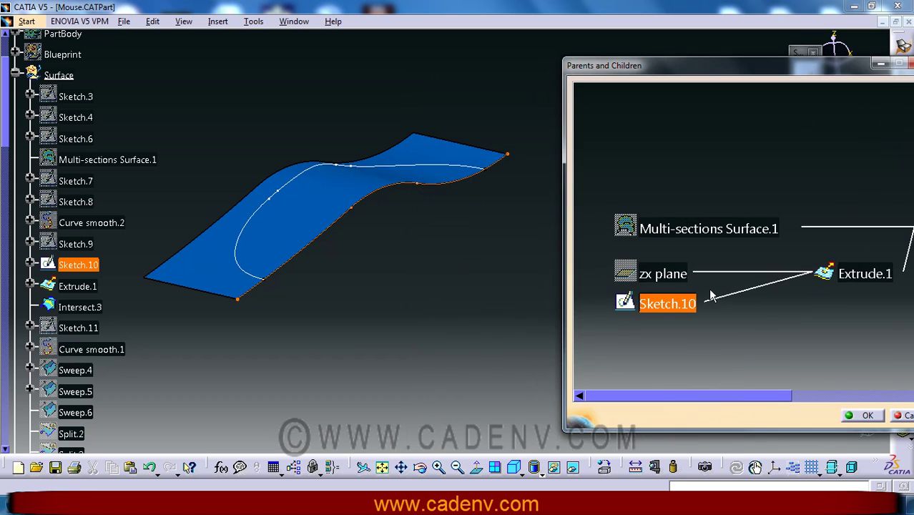
pyautogui.click(868, 415)
# Open Sketch.10 for editing and examine the middle arc of its profile and the dimensions of the arc's center point
pyautogui.moveTo(413, 329); pyautogui.dragTo(404, 276, button='middle')
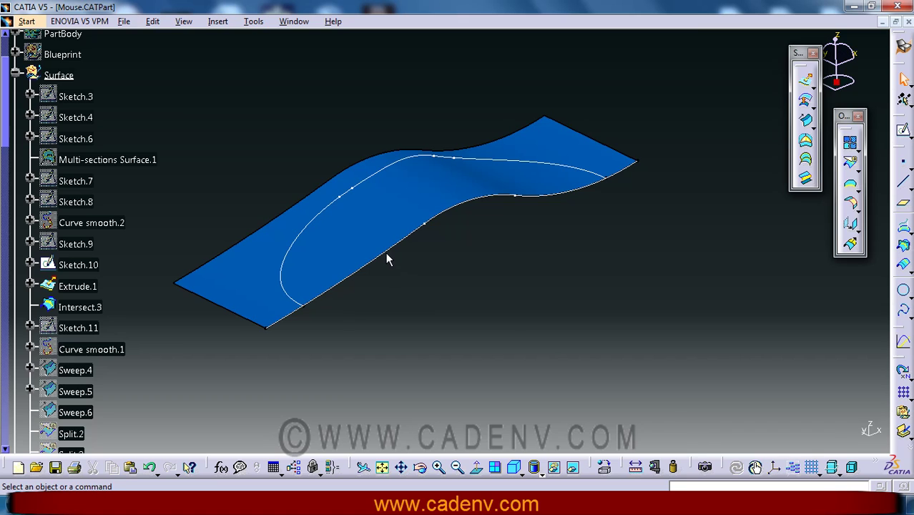
pyautogui.doubleClick(386, 252)
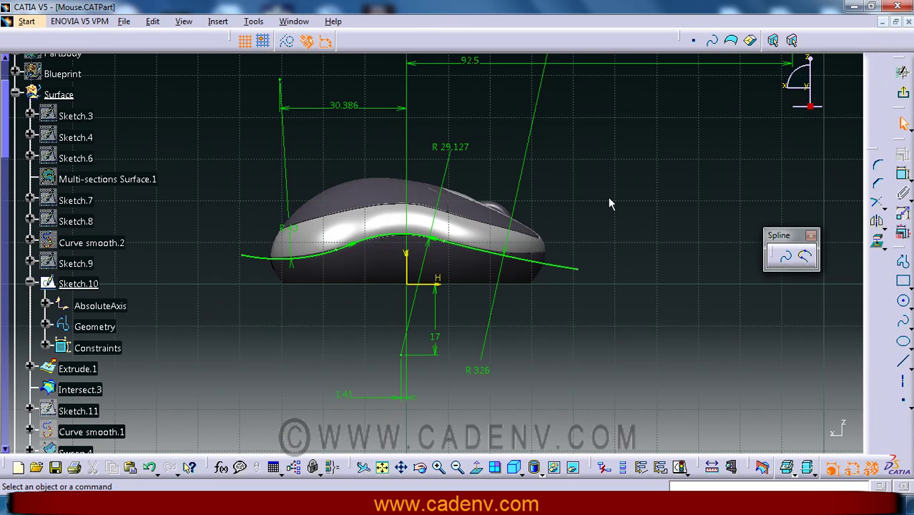
pyautogui.moveTo(619, 296)
pyautogui.mouseDown(button='middle')
pyautogui.moveTo(617, 288)
pyautogui.moveTo(617, 322)
pyautogui.moveTo(625, 277)
pyautogui.moveTo(622, 293)
pyautogui.mouseUp(button='middle')
pyautogui.moveTo(589, 339); pyautogui.dragTo(583, 298, button='middle')
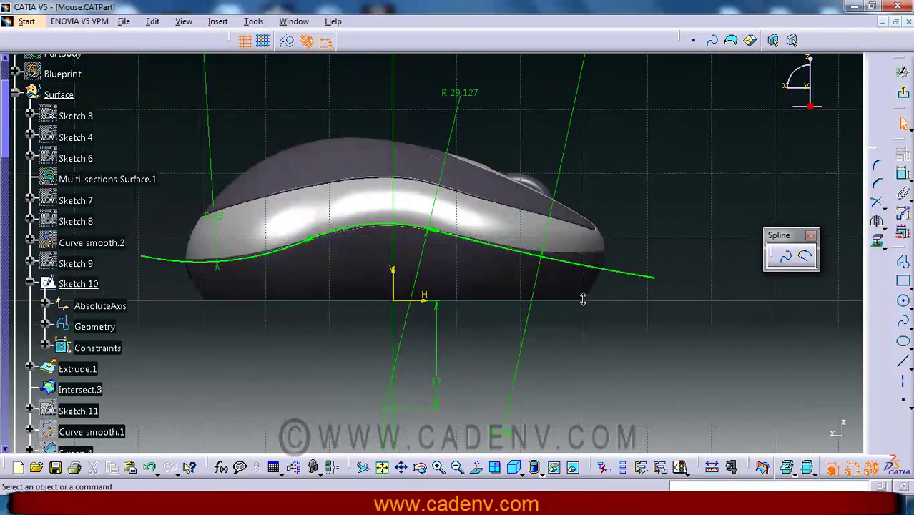
pyautogui.click(374, 231)
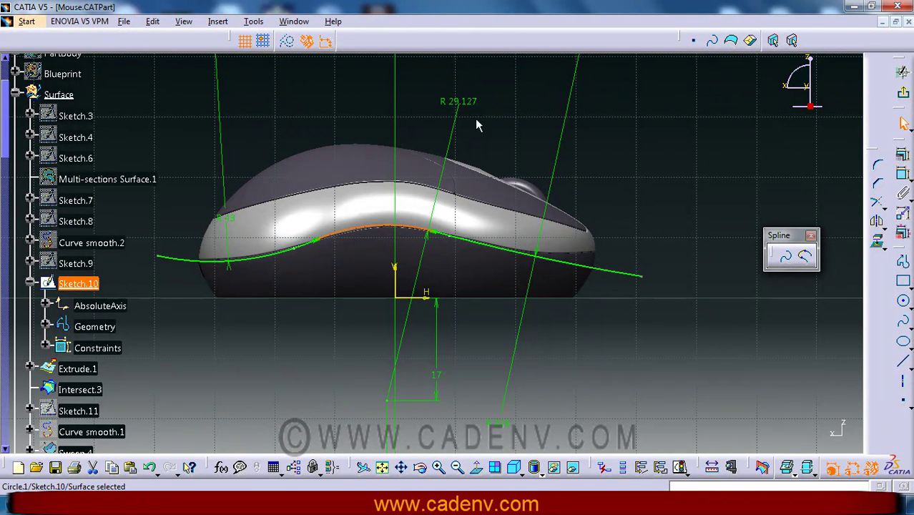
pyautogui.moveTo(478, 360); pyautogui.dragTo(483, 271, button='middle')
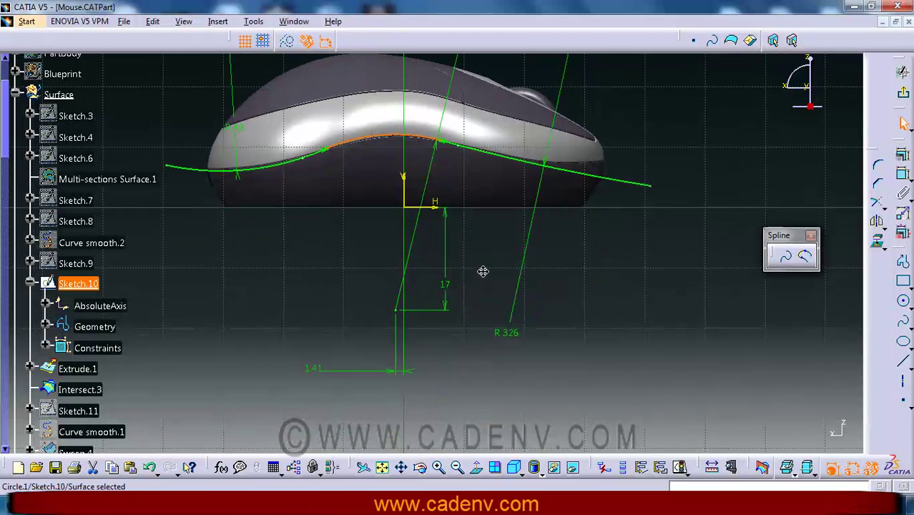
pyautogui.click(400, 313)
pyautogui.moveTo(339, 301)
pyautogui.keyDown('ctrl'); pyautogui.mouseDown(button='middle')
pyautogui.moveTo(341, 337)
pyautogui.moveTo(343, 285)
pyautogui.mouseUp(button='middle'); pyautogui.keyUp('ctrl')
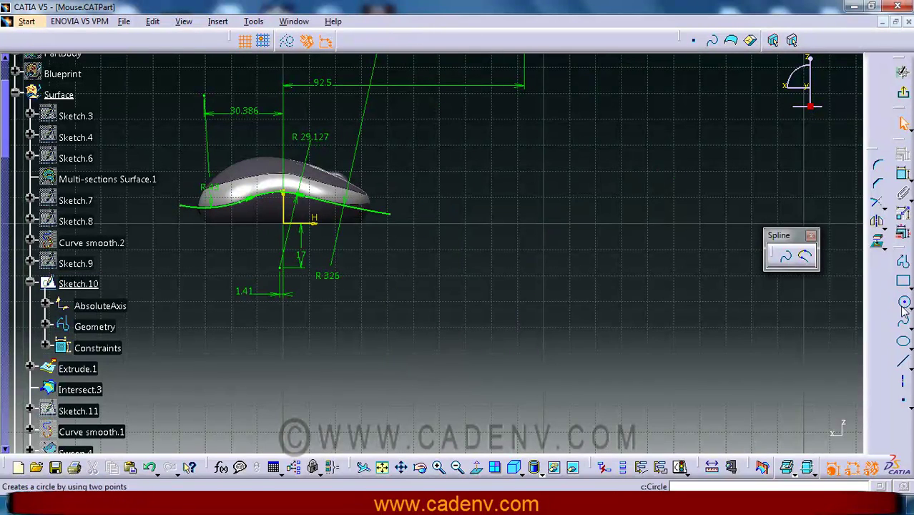
pyautogui.click(903, 303)
pyautogui.click(506, 186)
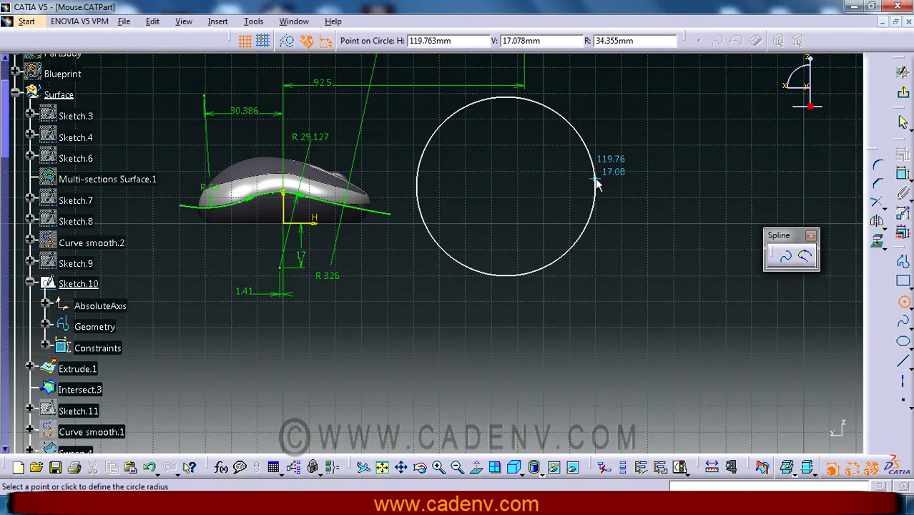
pyautogui.press('Escape')
# Draw a three-point arc in empty space beside the mouse profile, and adjust its end point and center
pyautogui.click(904, 303)
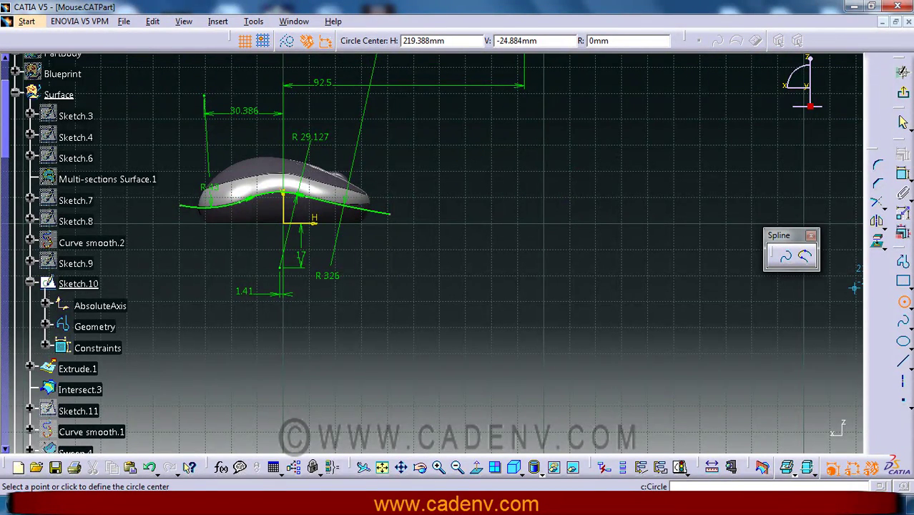
pyautogui.click(909, 307)
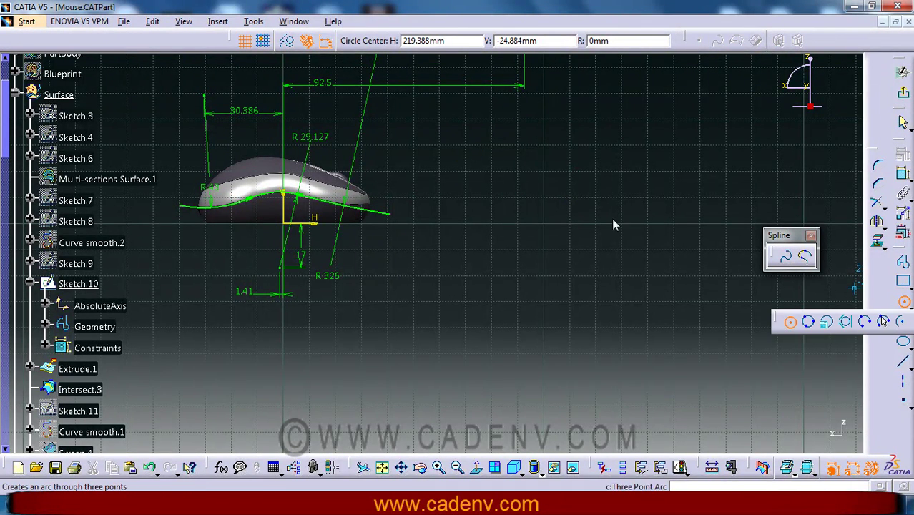
pyautogui.click(864, 322)
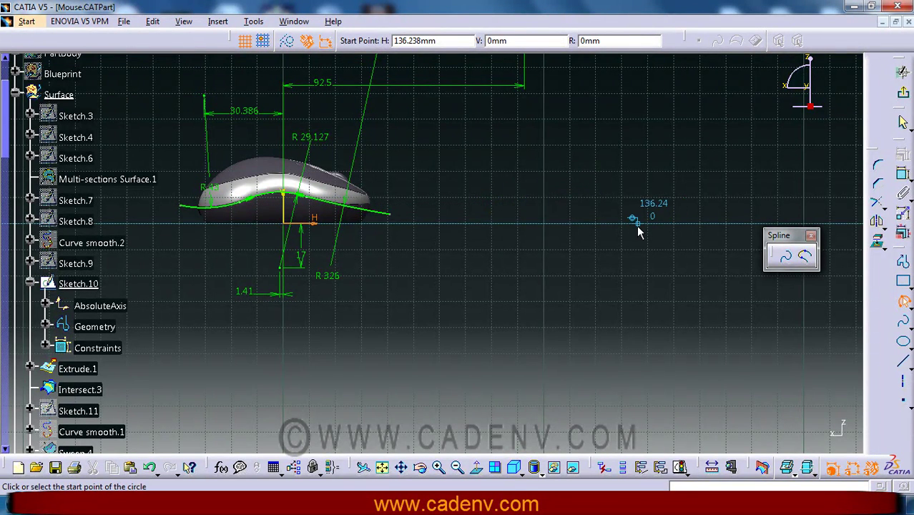
pyautogui.click(689, 194)
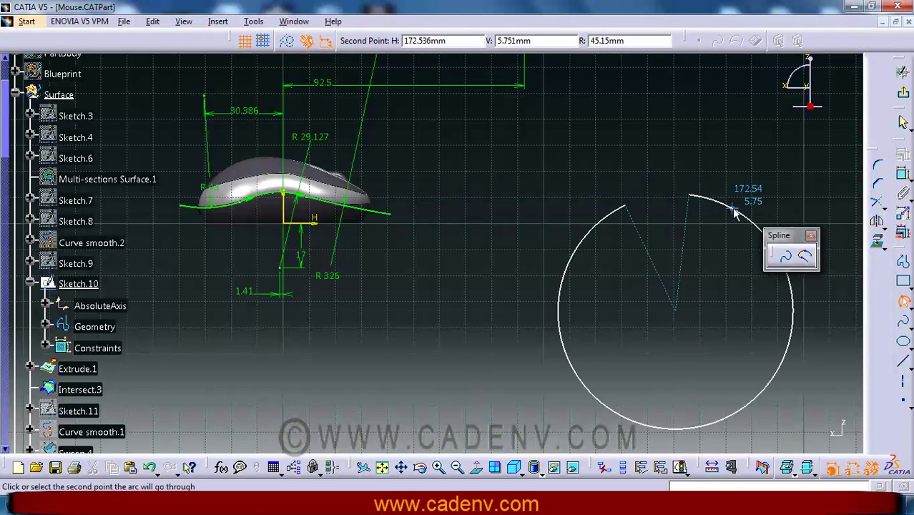
pyautogui.click(652, 197)
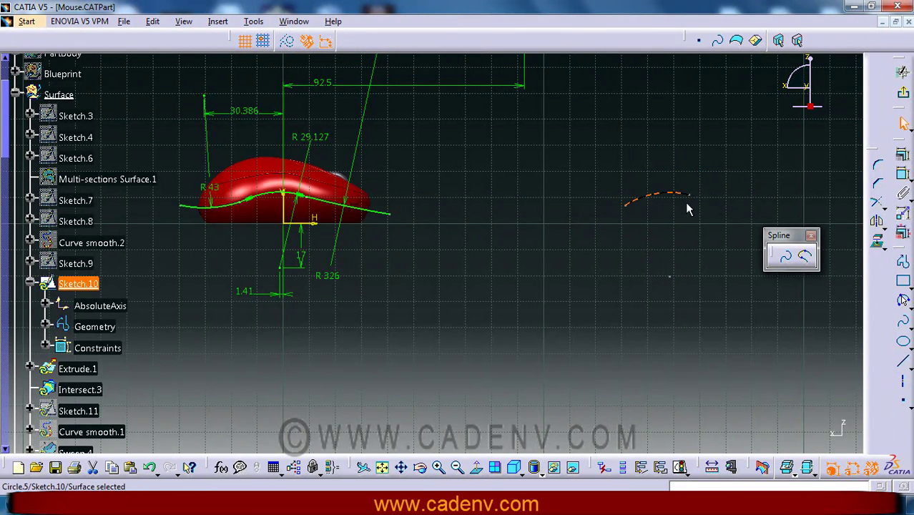
pyautogui.moveTo(692, 196); pyautogui.dragTo(735, 221)
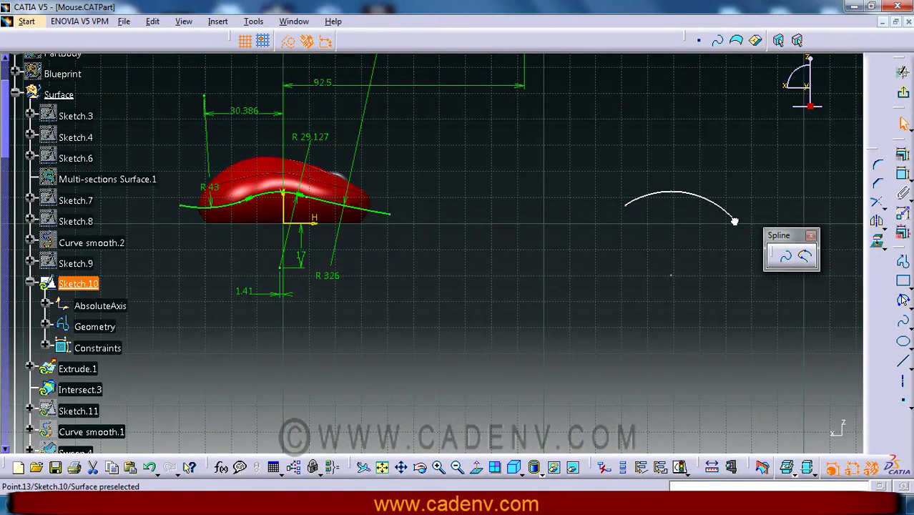
pyautogui.click(693, 261)
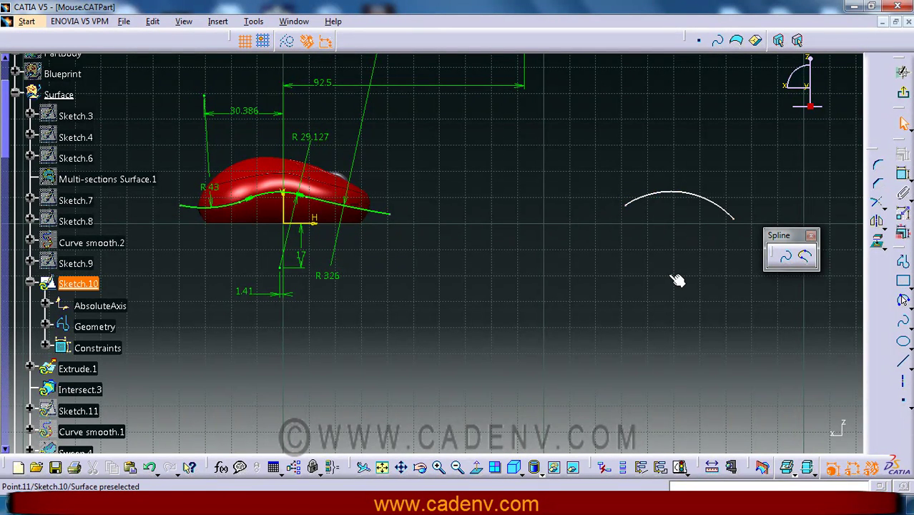
pyautogui.moveTo(672, 276); pyautogui.dragTo(676, 273)
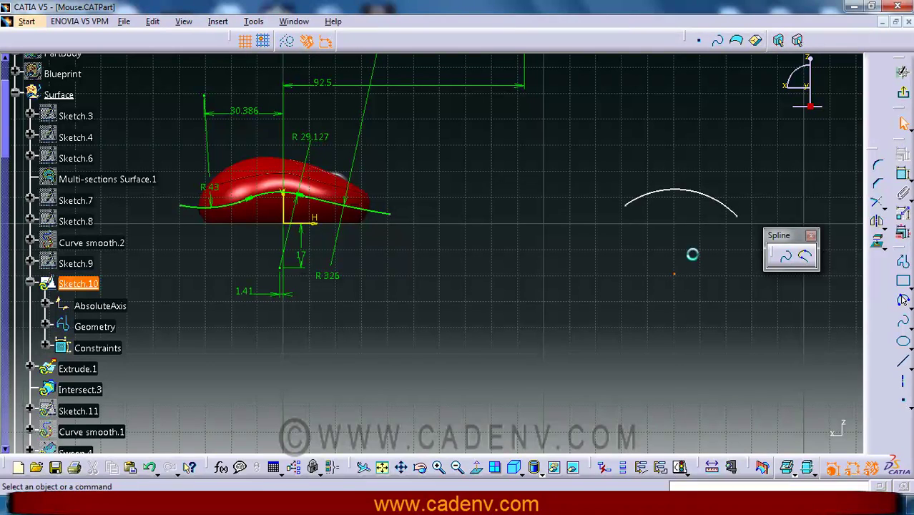
# Dimension the new arc's radius and set it to 29.127 mm
pyautogui.click(903, 175)
pyautogui.click(695, 192)
pyautogui.click(731, 151)
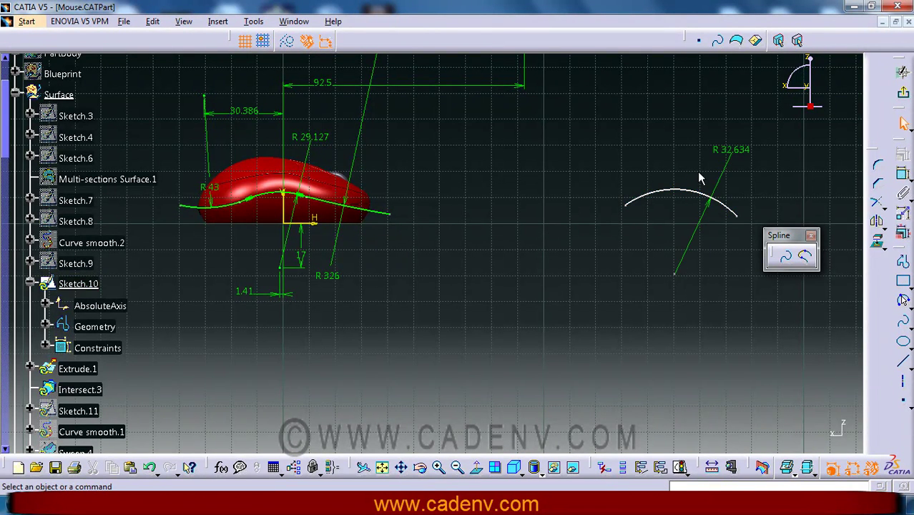
pyautogui.doubleClick(731, 150)
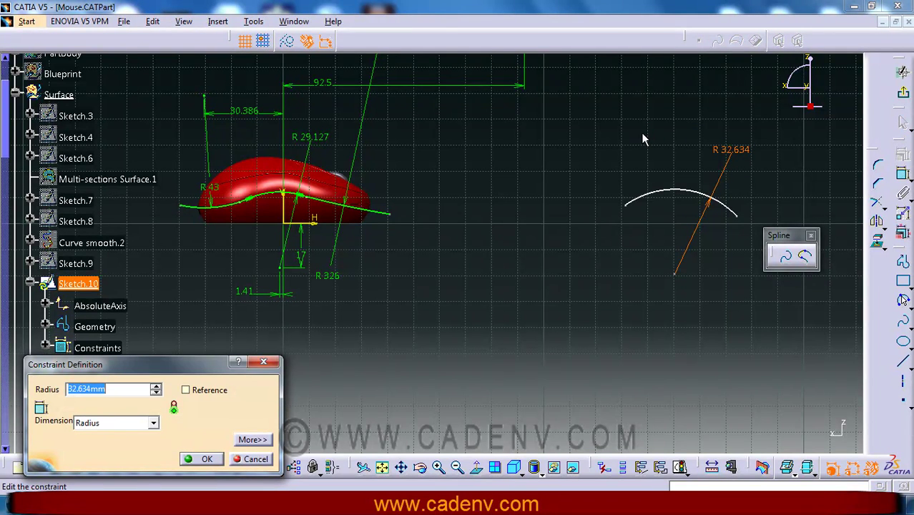
pyautogui.write('29.127')
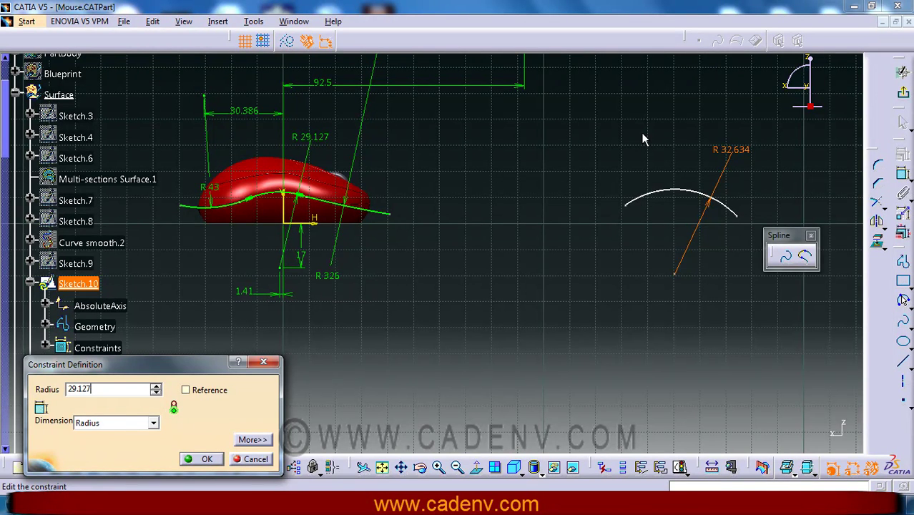
pyautogui.press('Return')
# Draw a vertical line crossing the new arc and a horizontal line starting from its lower end point
pyautogui.click(540, 219)
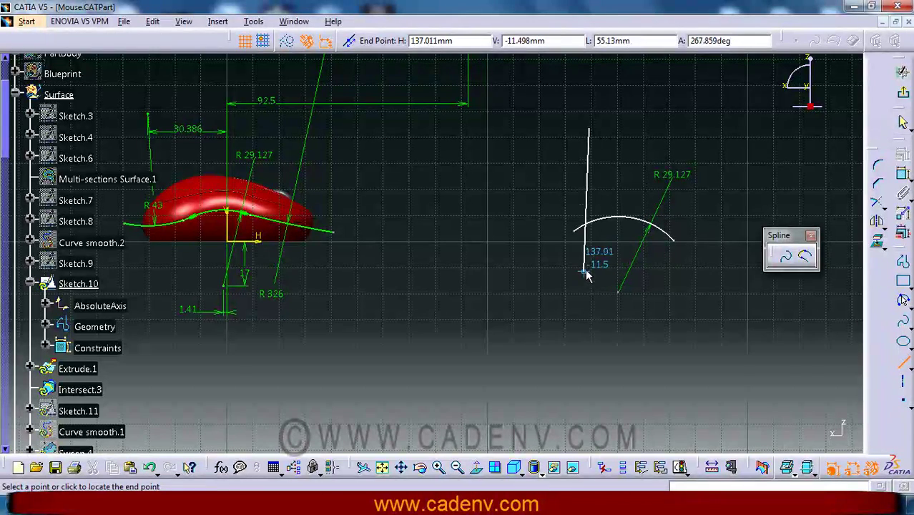
pyautogui.click(591, 266)
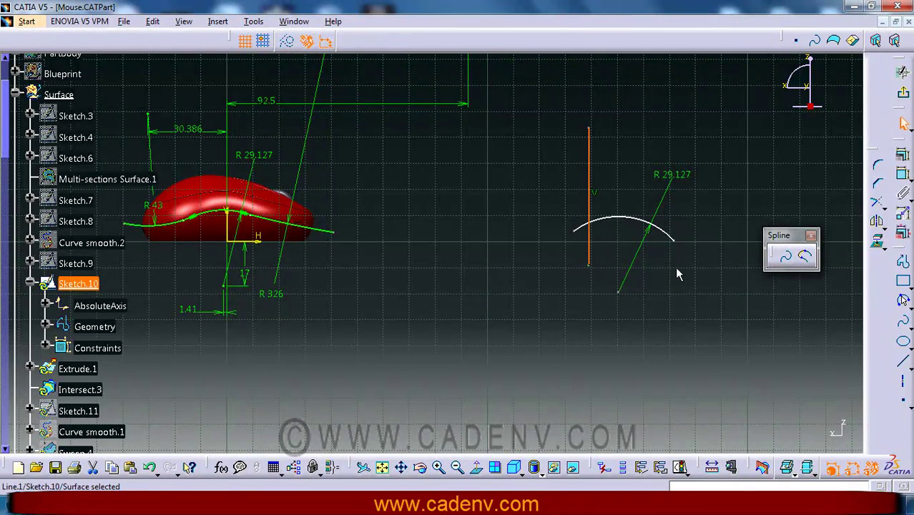
pyautogui.click(904, 363)
pyautogui.click(589, 265)
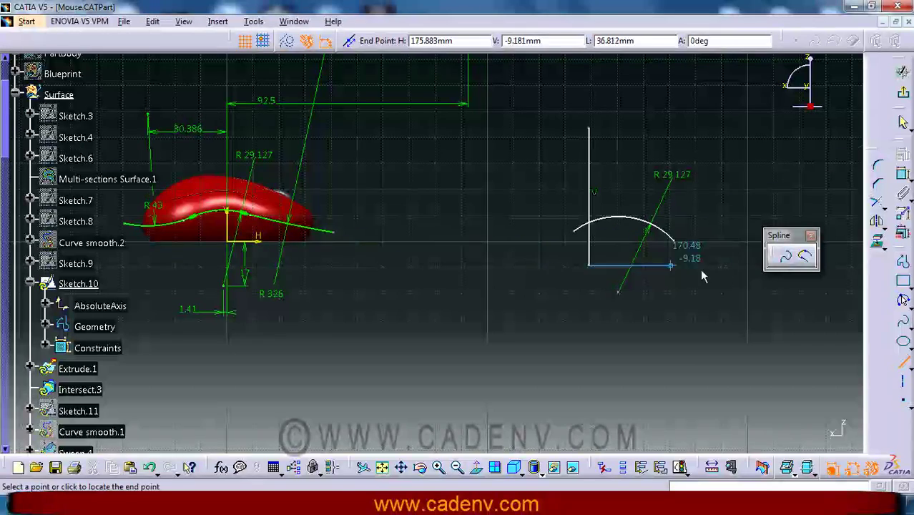
pyautogui.click(729, 264)
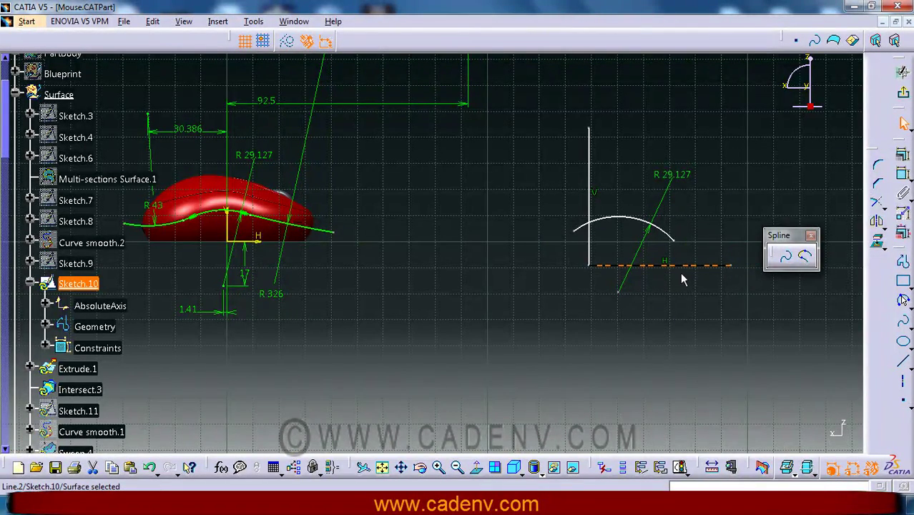
# Fix the vertical line and the horizontal line beside the new arc in place
pyautogui.rightClick(589, 152)
pyautogui.moveTo(629, 361)
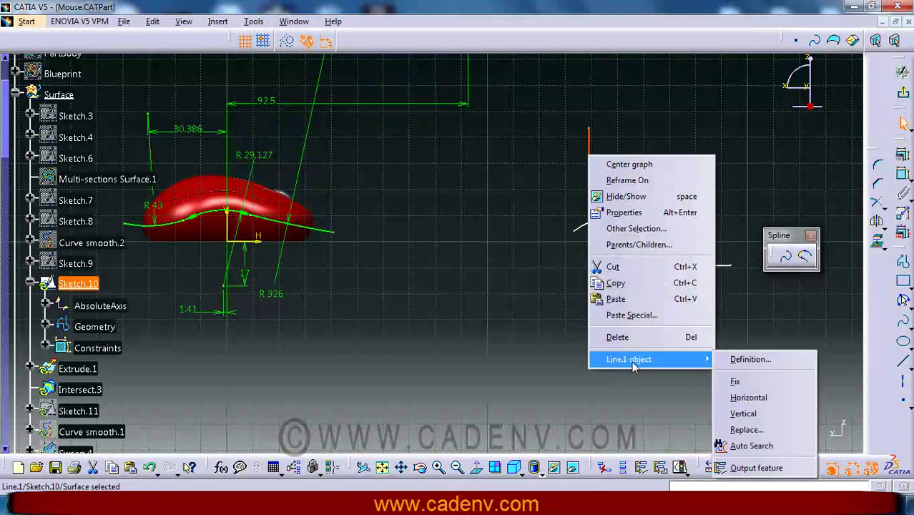
pyautogui.click(736, 382)
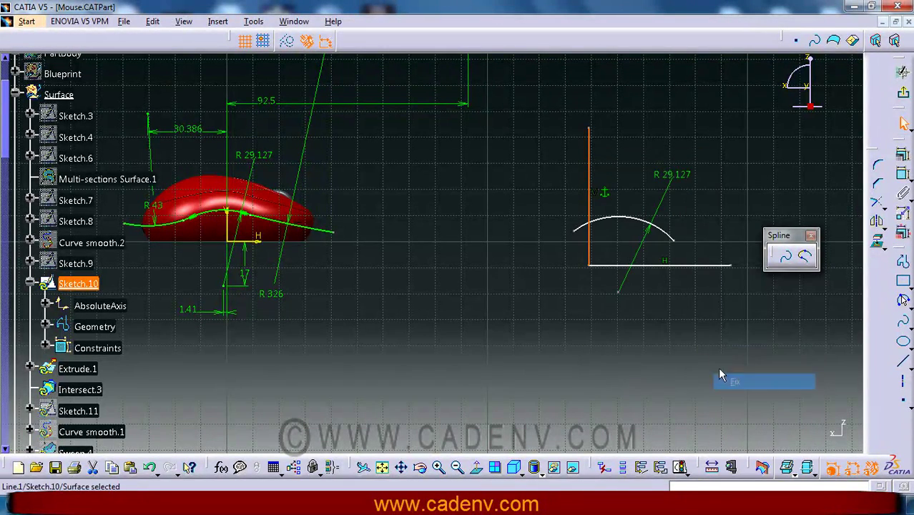
pyautogui.rightClick(689, 266)
pyautogui.moveTo(759, 479)
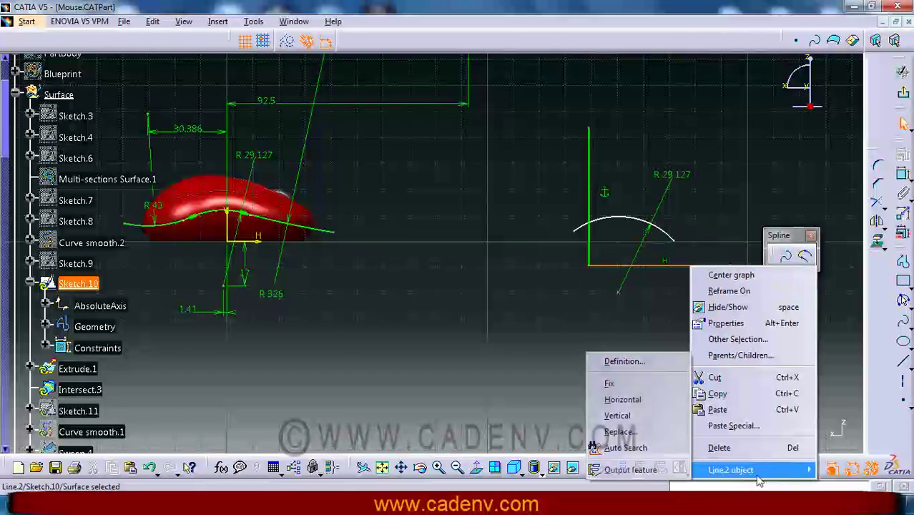
pyautogui.click(610, 384)
pyautogui.moveTo(628, 338)
pyautogui.mouseDown(button='middle')
pyautogui.moveTo(510, 341)
pyautogui.moveTo(657, 356)
pyautogui.mouseUp(button='middle')
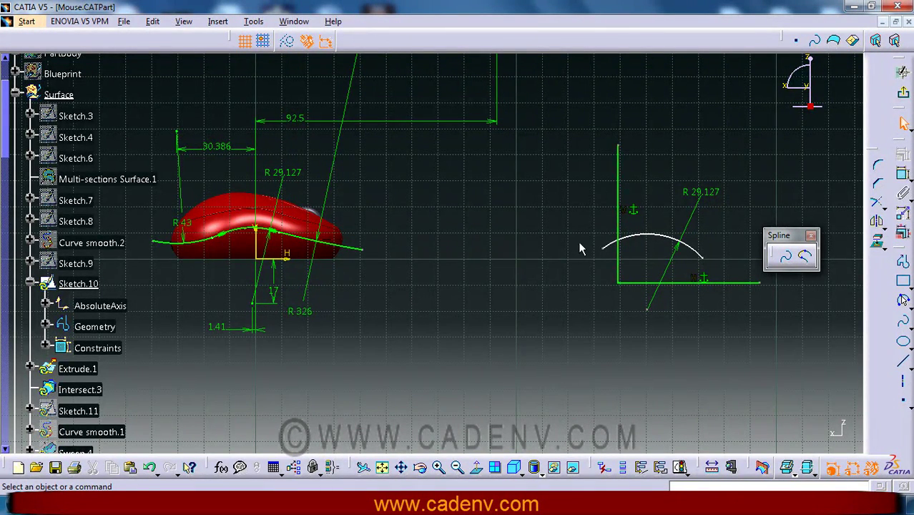
# Convert the fixed vertical and horizontal lines into construction elements
pyautogui.moveTo(457, 239)
pyautogui.keyDown('ctrl'); pyautogui.mouseDown(button='middle')
pyautogui.moveTo(455, 229)
pyautogui.moveTo(458, 236)
pyautogui.mouseUp(button='middle'); pyautogui.keyUp('ctrl')
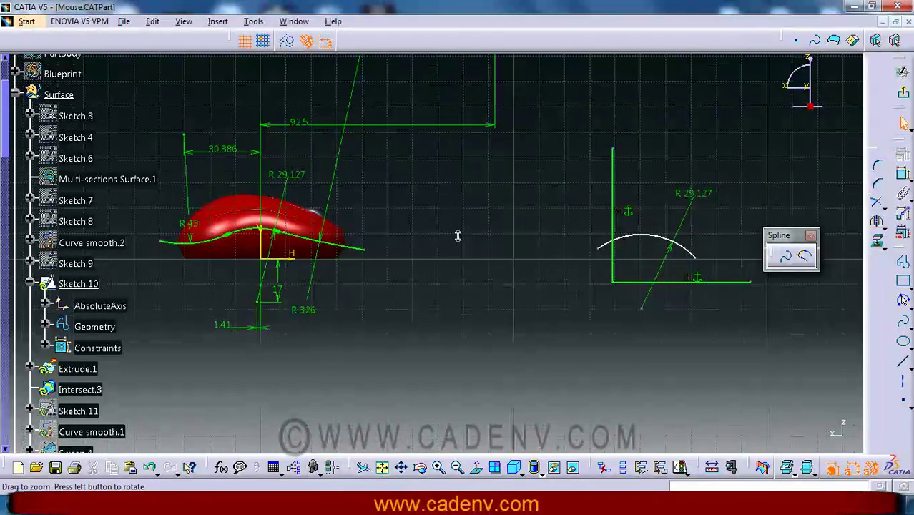
pyautogui.click(612, 184)
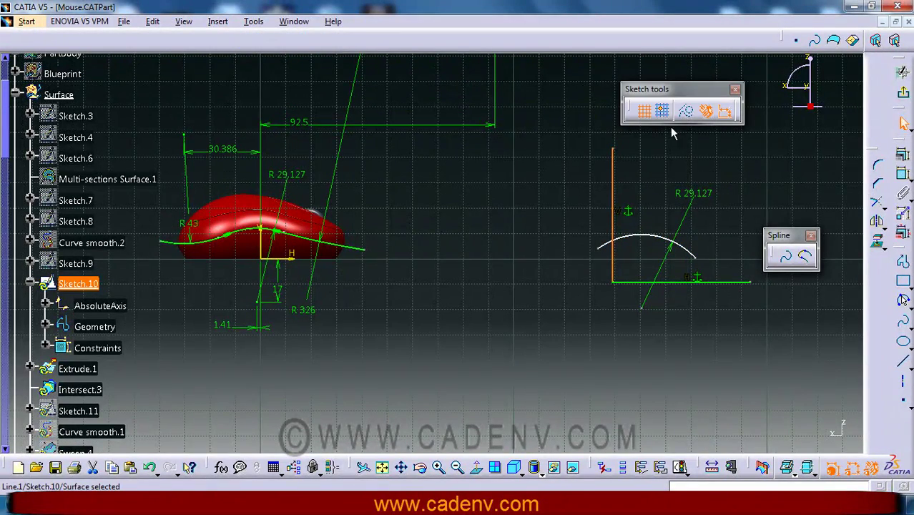
pyautogui.click(691, 282)
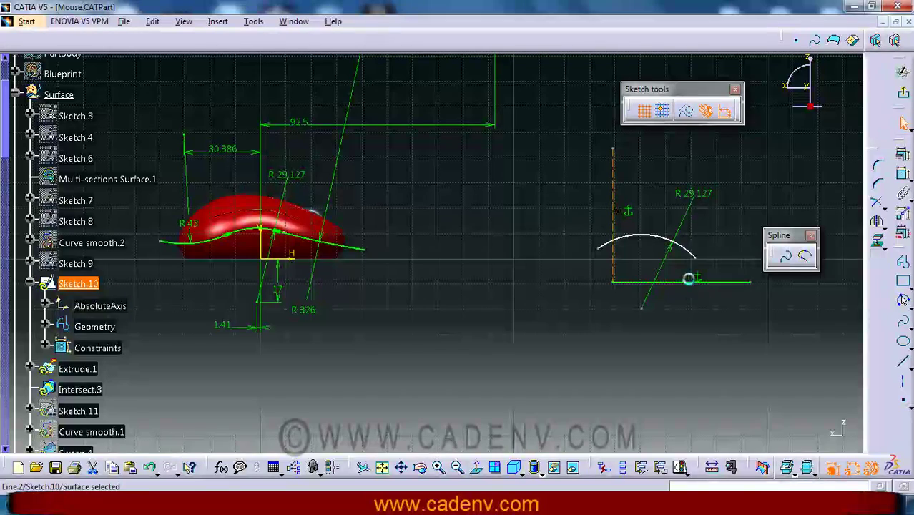
pyautogui.click(686, 111)
pyautogui.moveTo(709, 321); pyautogui.dragTo(642, 332, button='middle')
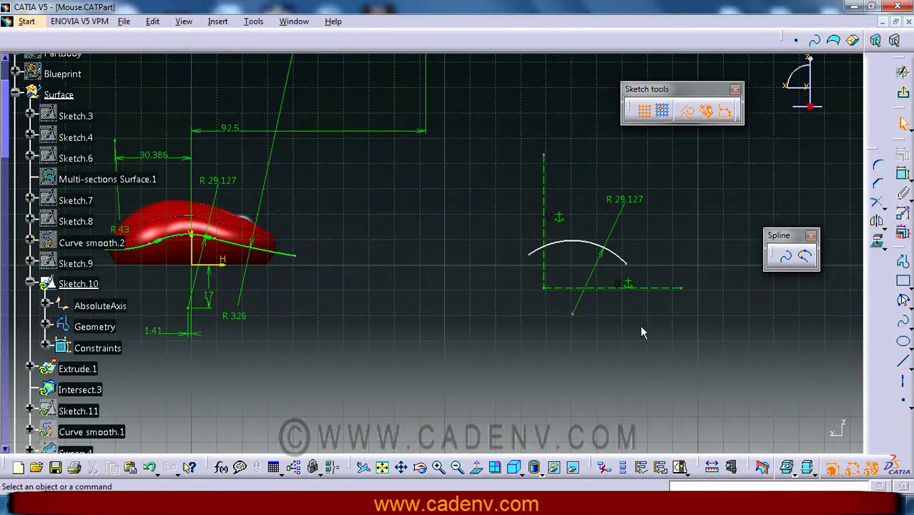
# Move the new arc toward the mouse so that its center lies just past the vertical construction line
pyautogui.click(586, 248)
pyautogui.moveTo(585, 247)
pyautogui.mouseDown()
pyautogui.moveTo(546, 248)
pyautogui.moveTo(585, 252)
pyautogui.mouseUp()
pyautogui.click(903, 174)
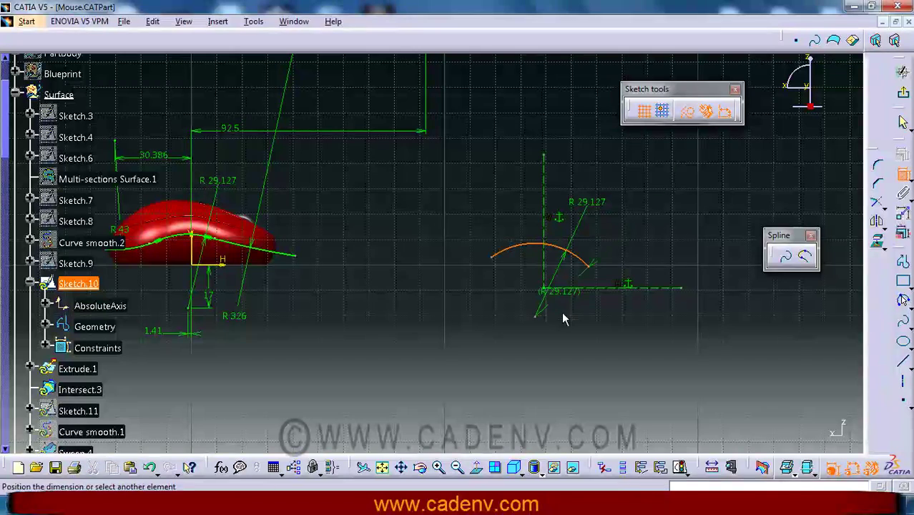
pyautogui.click(545, 213)
pyautogui.click(548, 342)
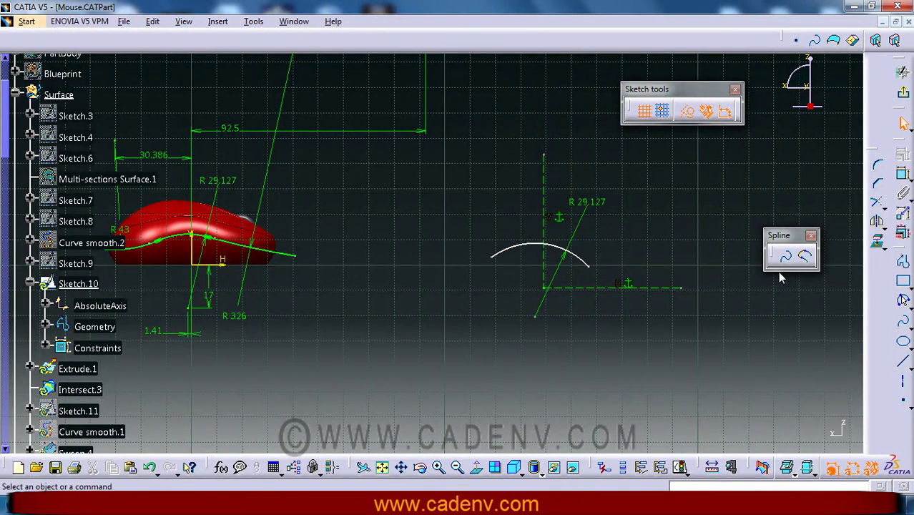
# Dimension the distance from the new arc's center point to the vertical construction line and set it to 1.41 mm
pyautogui.click(902, 175)
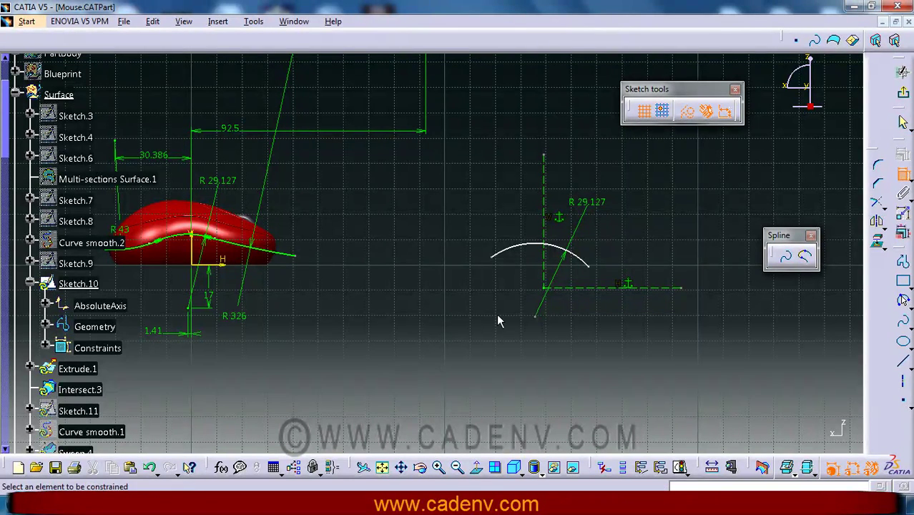
pyautogui.click(536, 317)
pyautogui.click(546, 273)
pyautogui.click(540, 390)
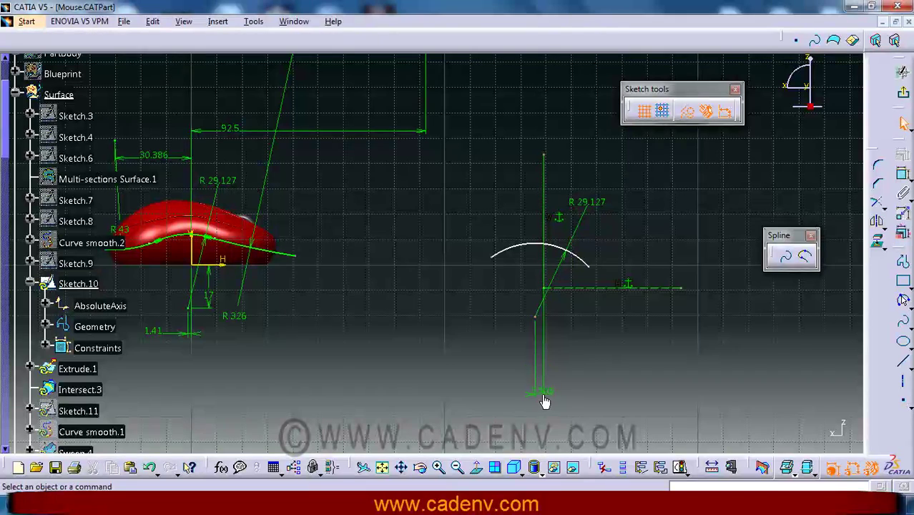
pyautogui.doubleClick(541, 392)
pyautogui.write('1.41')
pyautogui.press('Return')
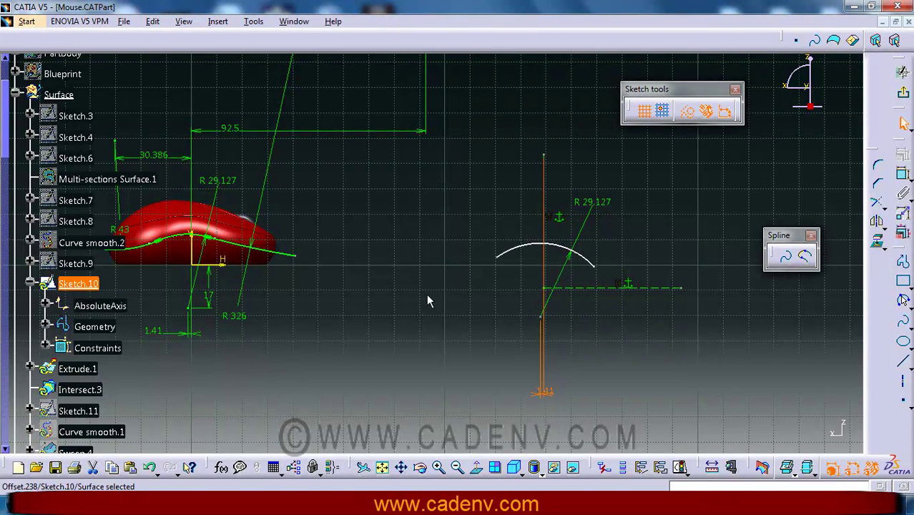
# Dimension the distance from the horizontal construction line to the arc's center point and set it to 17 mm
pyautogui.click(903, 176)
pyautogui.click(561, 287)
pyautogui.click(543, 320)
pyautogui.click(616, 315)
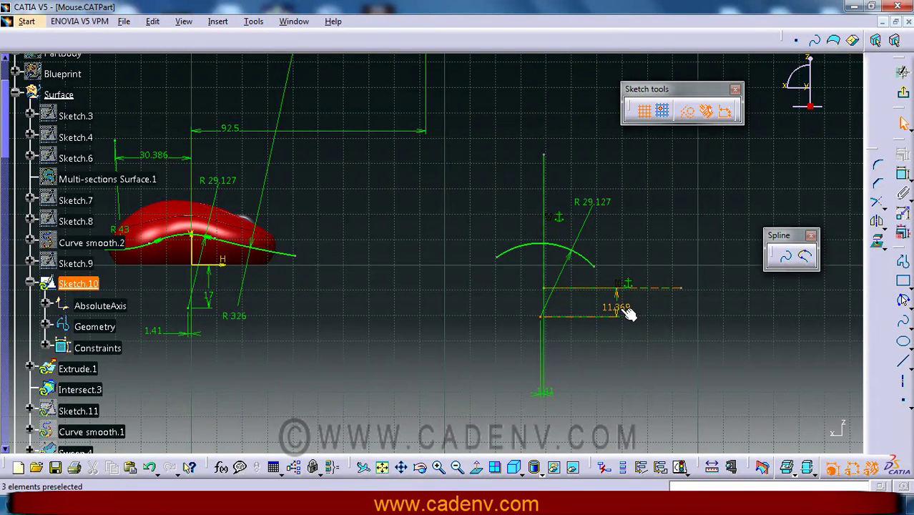
pyautogui.doubleClick(627, 312)
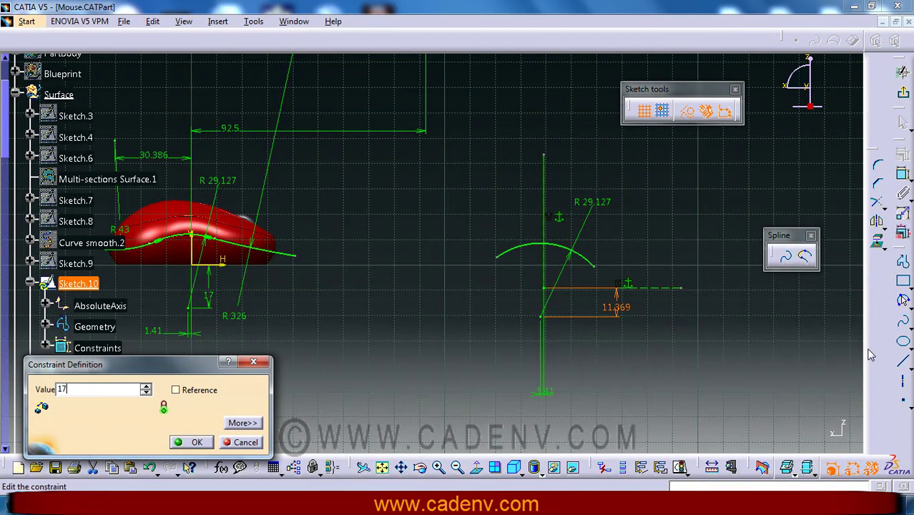
pyautogui.write('17')
pyautogui.press('Return')
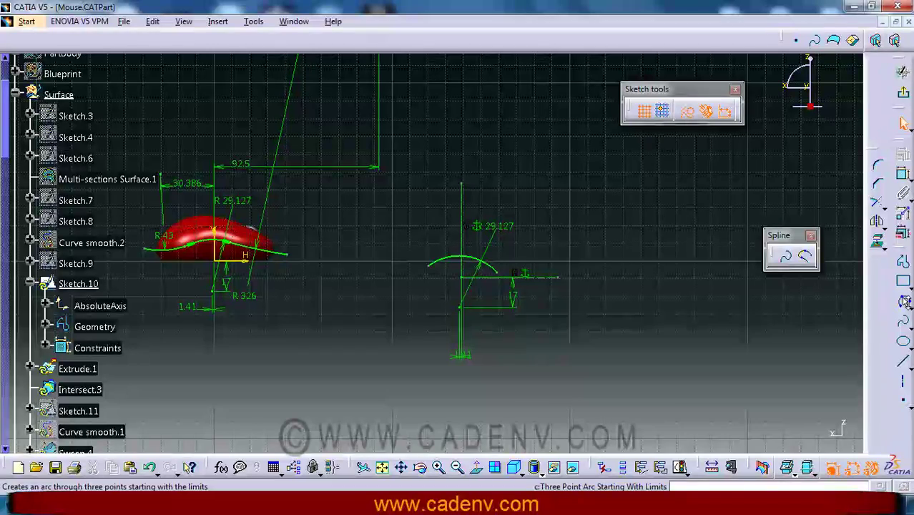
# Draw a sagging three-point arc of about 161 mm radius from the first arc away from the mouse, and convert it to a standard element
pyautogui.click(904, 302)
pyautogui.moveTo(662, 224); pyautogui.dragTo(662, 151, button='middle')
pyautogui.click(537, 270)
pyautogui.moveTo(694, 289)
pyautogui.mouseDown(button='middle')
pyautogui.moveTo(669, 256)
pyautogui.moveTo(665, 281)
pyautogui.mouseUp(button='middle')
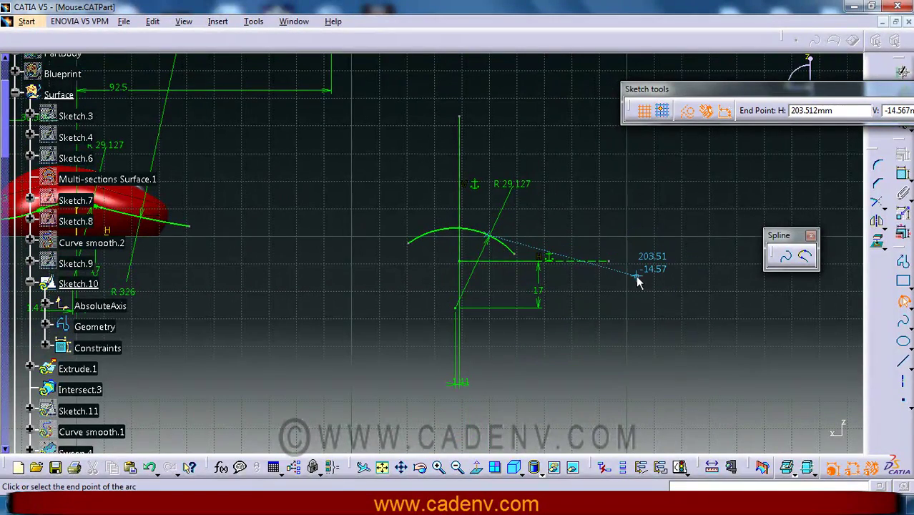
pyautogui.click(731, 270)
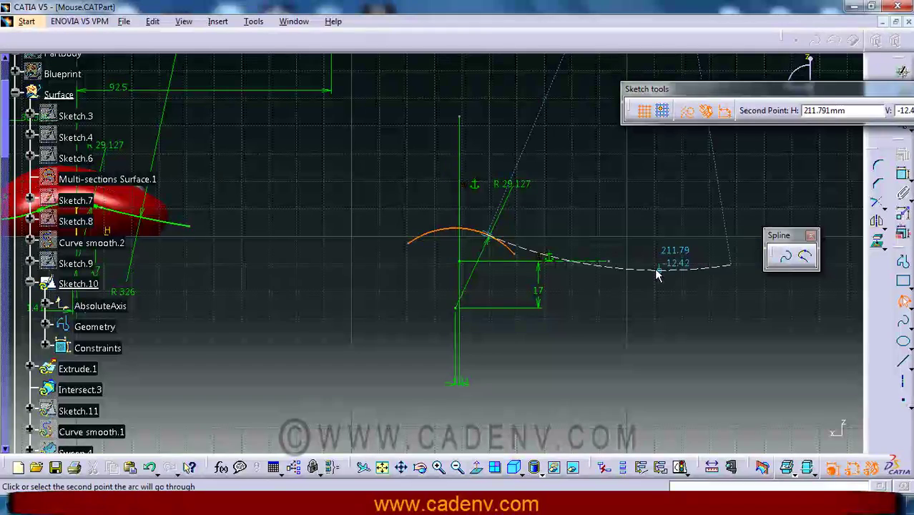
pyautogui.click(657, 271)
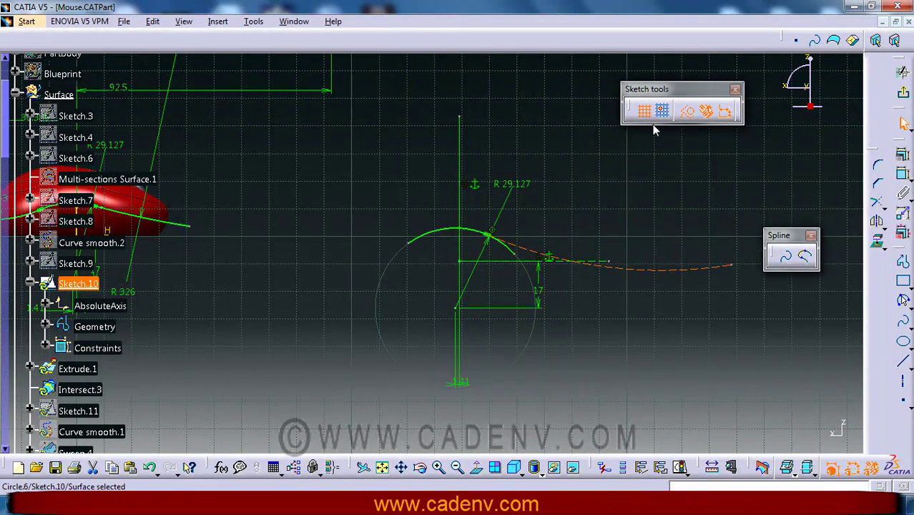
pyautogui.click(689, 115)
pyautogui.click(651, 186)
# Dimension the radius of the sagging arc and set it to 326 mm, matching the original profile
pyautogui.click(903, 171)
pyautogui.click(627, 269)
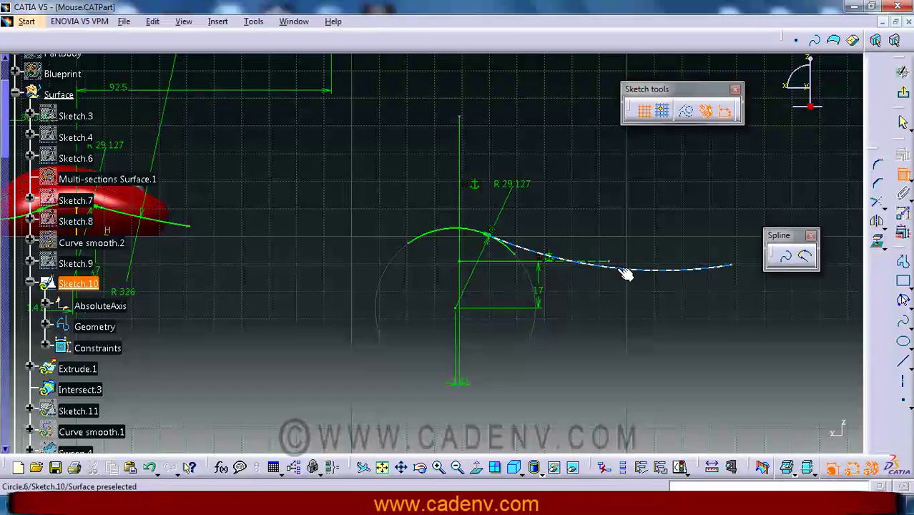
pyautogui.click(610, 356)
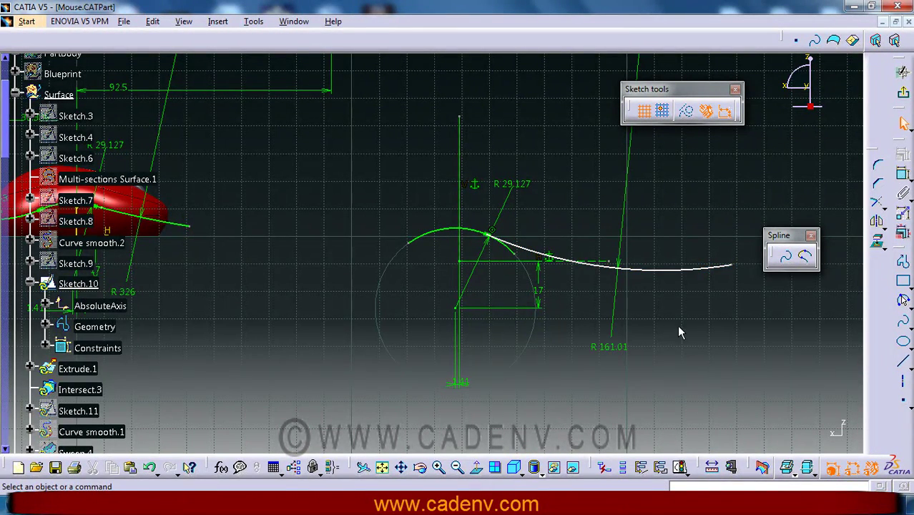
pyautogui.doubleClick(607, 347)
pyautogui.moveTo(352, 268); pyautogui.dragTo(489, 256, button='middle')
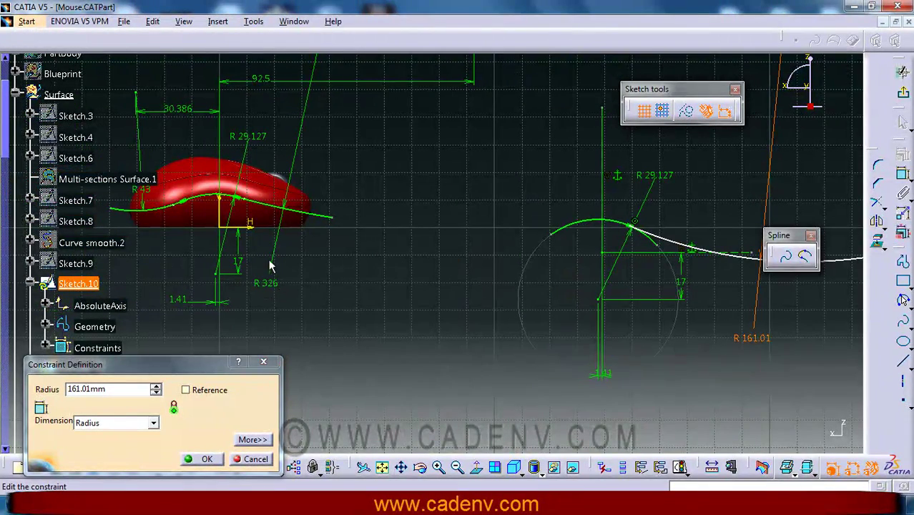
pyautogui.doubleClick(92, 389)
pyautogui.moveTo(145, 364); pyautogui.dragTo(366, 337)
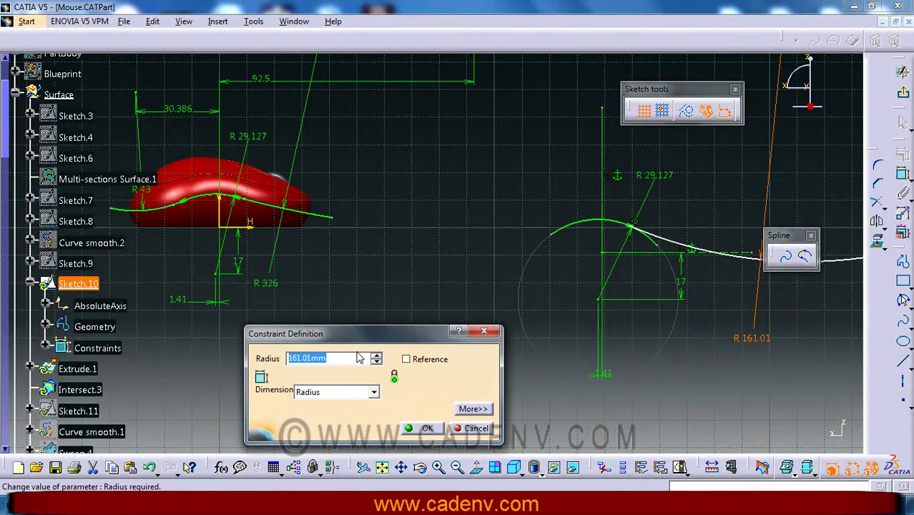
pyautogui.write('326')
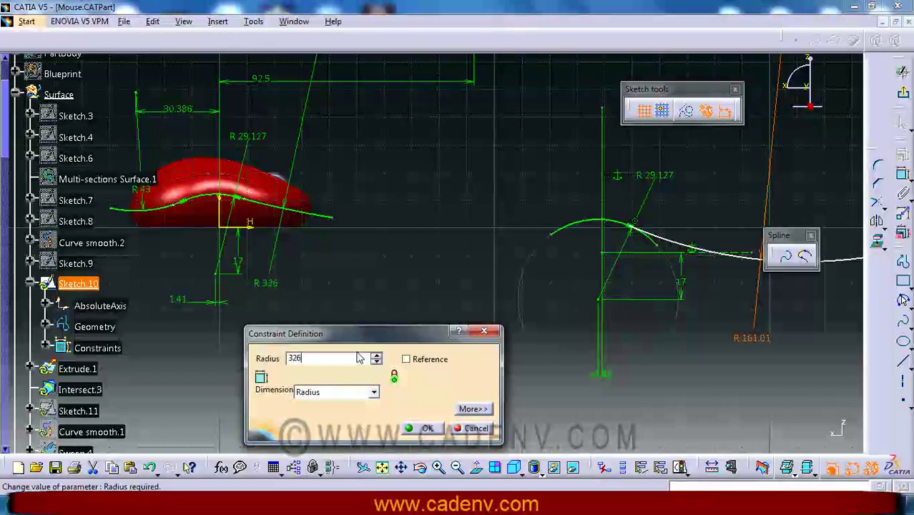
pyautogui.click(412, 429)
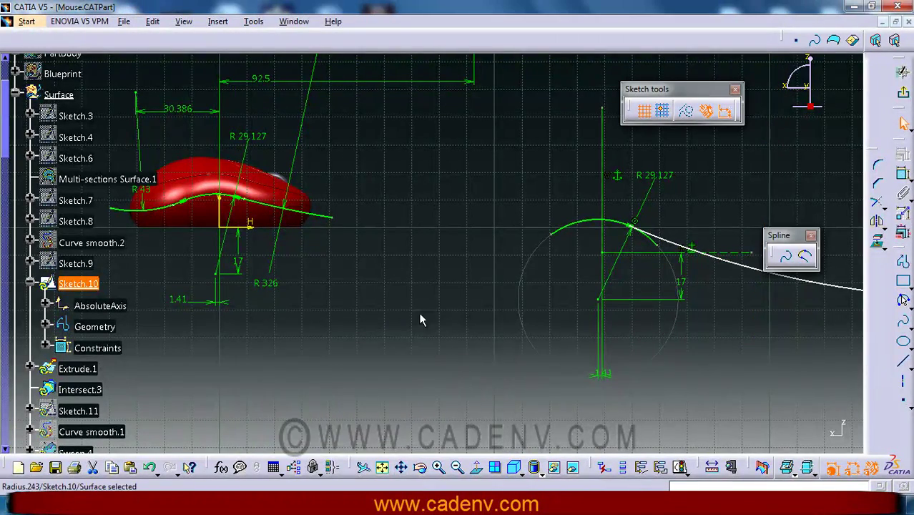
# Dimension the horizontal distance from the vertical construction line to the large arc's center point and set it to 92.5 mm
pyautogui.moveTo(419, 253)
pyautogui.mouseDown(button='middle')
pyautogui.moveTo(425, 273)
pyautogui.moveTo(328, 296)
pyautogui.mouseUp(button='middle')
pyautogui.moveTo(379, 278)
pyautogui.mouseDown(button='middle')
pyautogui.moveTo(379, 313)
pyautogui.moveTo(422, 422)
pyautogui.mouseUp(button='middle')
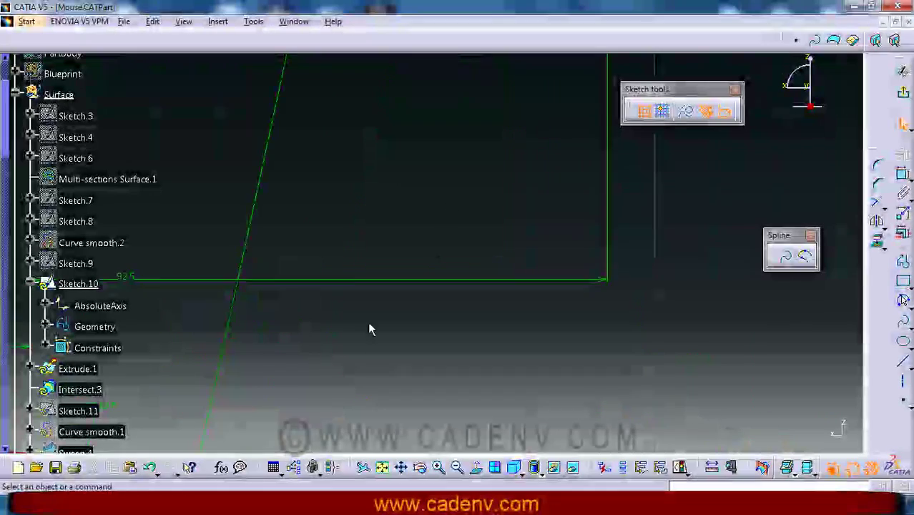
pyautogui.keyDown('ctrl'); pyautogui.moveTo(375, 320); pyautogui.dragTo(484, 292, button='middle'); pyautogui.keyUp('ctrl')
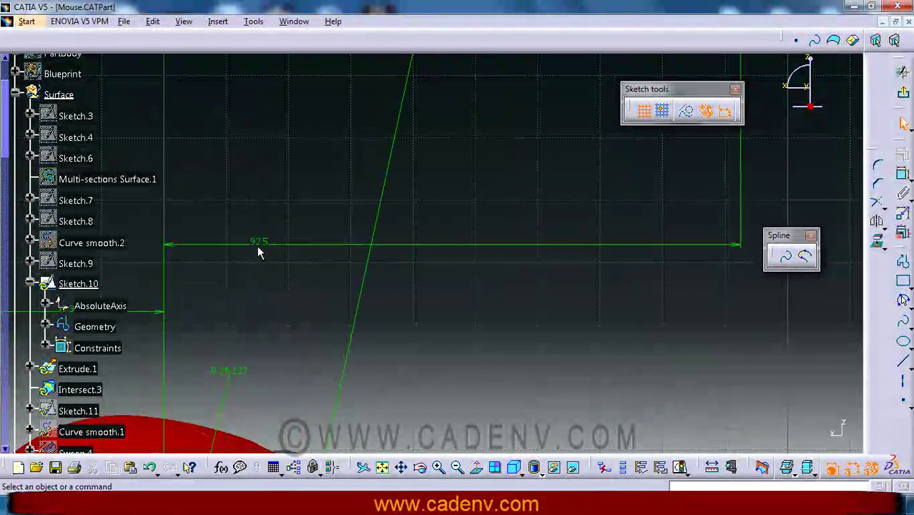
pyautogui.keyDown('ctrl'); pyautogui.moveTo(484, 207); pyautogui.dragTo(481, 316, button='middle'); pyautogui.keyUp('ctrl')
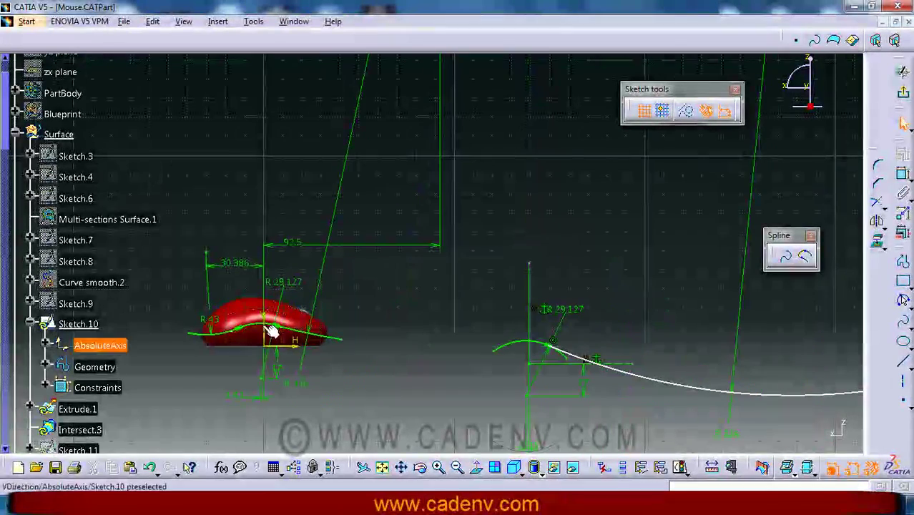
pyautogui.moveTo(453, 282)
pyautogui.keyDown('ctrl'); pyautogui.mouseDown(button='middle')
pyautogui.moveTo(357, 272)
pyautogui.moveTo(360, 327)
pyautogui.moveTo(429, 372)
pyautogui.mouseUp(button='middle'); pyautogui.keyUp('ctrl')
pyautogui.click(434, 371)
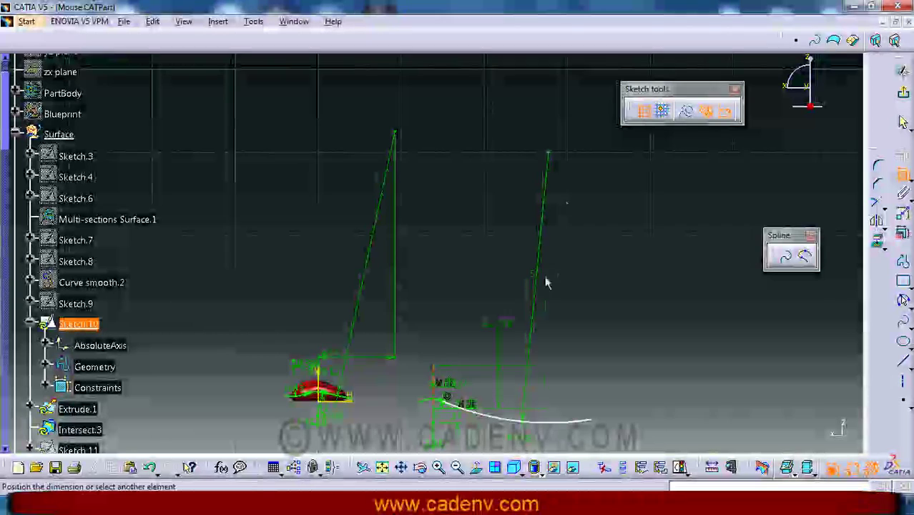
pyautogui.click(549, 153)
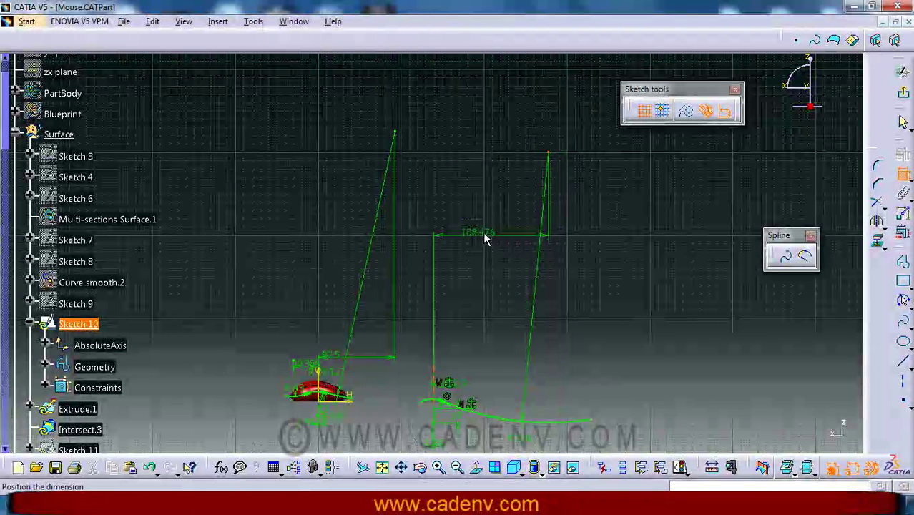
pyautogui.doubleClick(478, 229)
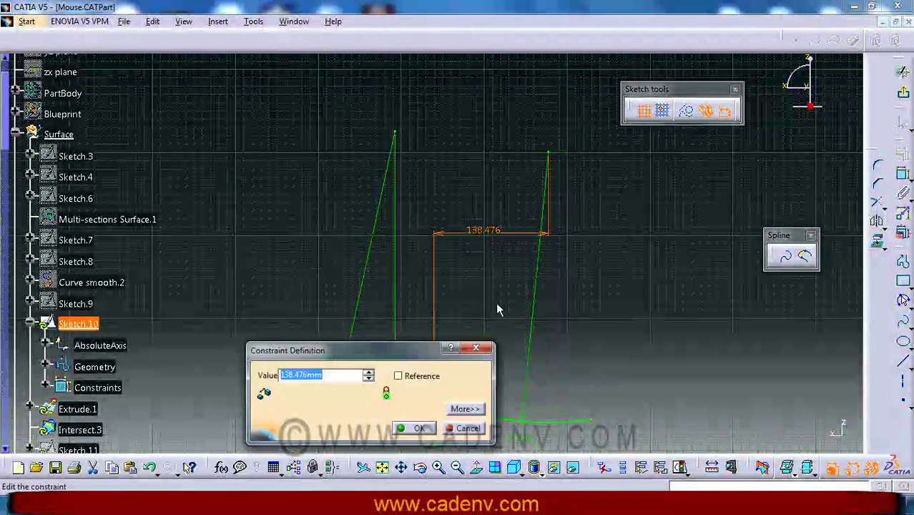
pyautogui.write('92.5')
pyautogui.press('Return')
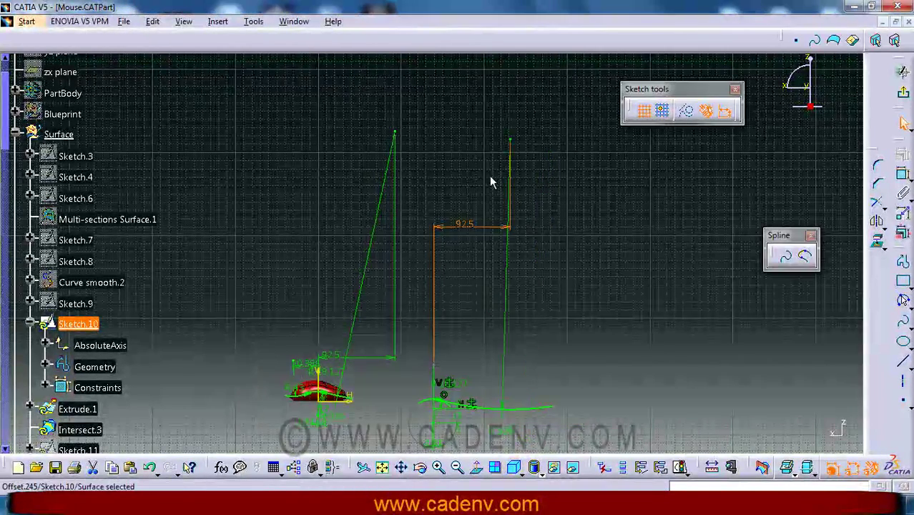
# Draw a sagging three-point arc from the first arc's other side toward the mouse, and make it a standard element
pyautogui.moveTo(579, 349)
pyautogui.mouseDown(button='middle')
pyautogui.moveTo(584, 313)
pyautogui.moveTo(615, 361)
pyautogui.moveTo(649, 331)
pyautogui.mouseUp(button='middle')
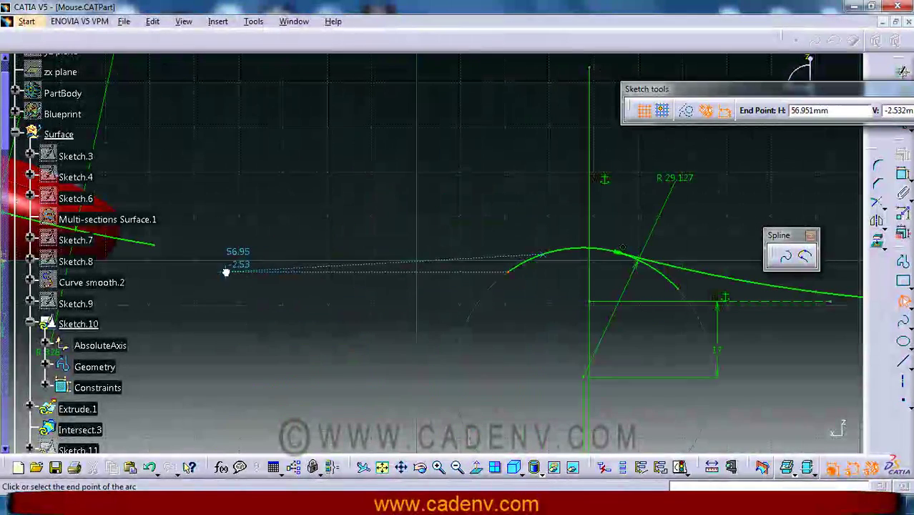
pyautogui.click(227, 272)
pyautogui.click(383, 286)
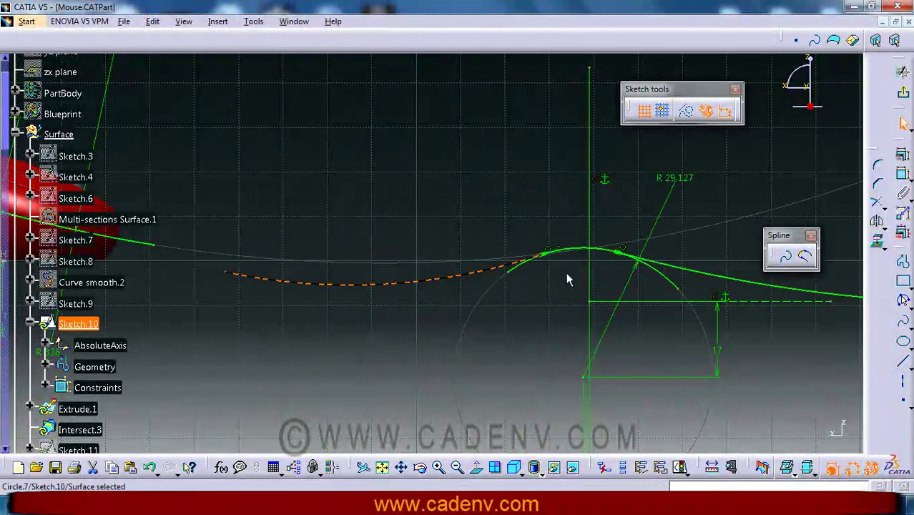
pyautogui.moveTo(541, 295)
pyautogui.mouseDown(button='middle')
pyautogui.moveTo(487, 300)
pyautogui.moveTo(666, 292)
pyautogui.mouseUp(button='middle')
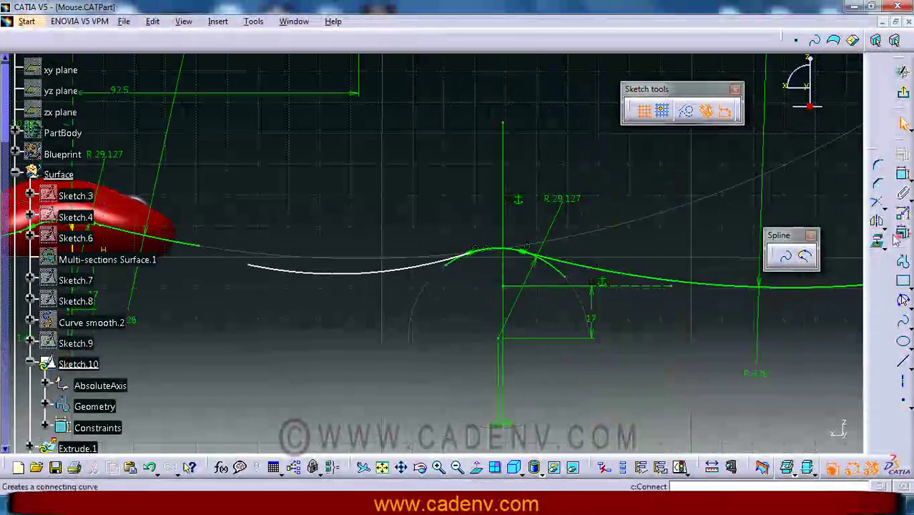
# Dimension the radius of the sagging arc nearest the mouse and set it to 43 mm, matching the original profile
pyautogui.click(372, 277)
pyautogui.click(339, 388)
pyautogui.moveTo(414, 313)
pyautogui.mouseDown(button='middle')
pyautogui.moveTo(478, 287)
pyautogui.moveTo(478, 341)
pyautogui.mouseUp(button='middle')
pyautogui.moveTo(180, 340)
pyautogui.mouseDown(button='middle')
pyautogui.moveTo(464, 359)
pyautogui.moveTo(468, 299)
pyautogui.moveTo(316, 310)
pyautogui.mouseUp(button='middle')
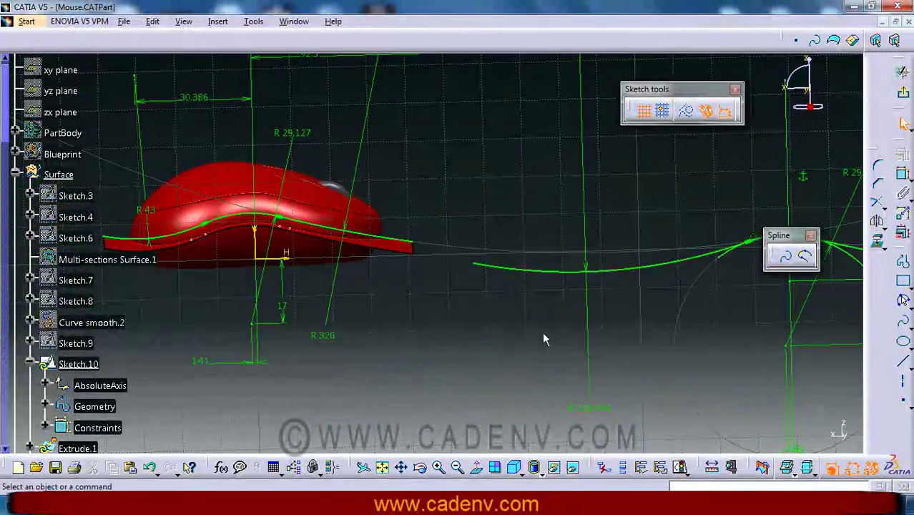
pyautogui.doubleClick(589, 407)
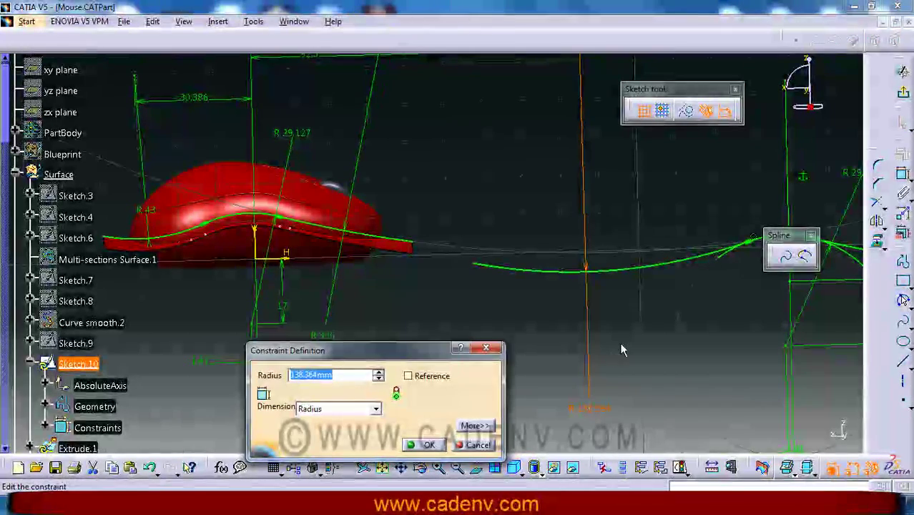
pyautogui.write('40')
pyautogui.press('Return')
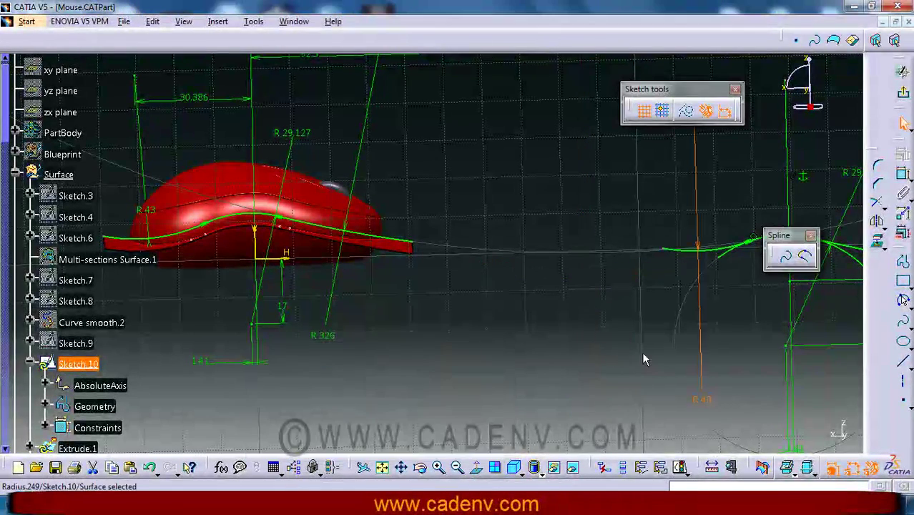
# Remove the extra coincidence constraint at the joint between the 43 mm arc and the first arc
pyautogui.moveTo(588, 320)
pyautogui.mouseDown(button='middle')
pyautogui.moveTo(375, 296)
pyautogui.moveTo(382, 300)
pyautogui.mouseUp(button='middle')
pyautogui.moveTo(414, 266)
pyautogui.mouseDown(button='middle')
pyautogui.moveTo(347, 296)
pyautogui.moveTo(349, 241)
pyautogui.mouseUp(button='middle')
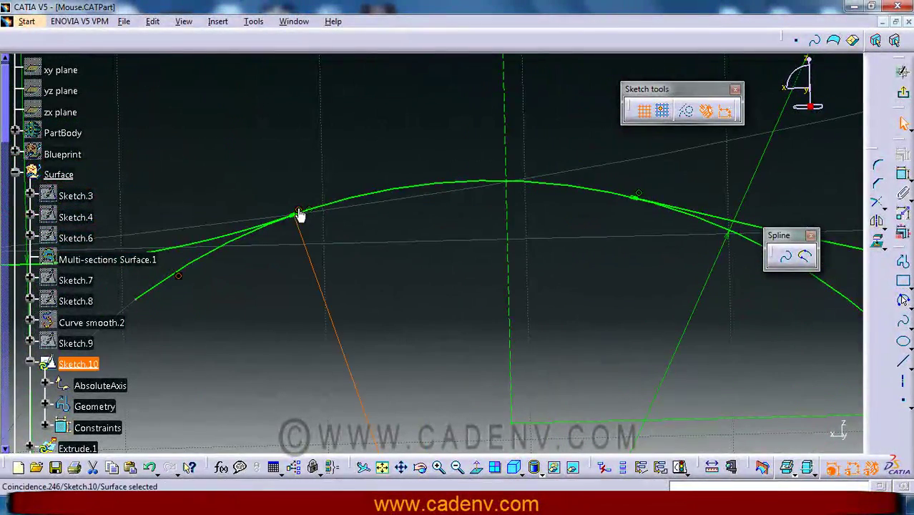
pyautogui.click(359, 225)
pyautogui.moveTo(358, 225); pyautogui.dragTo(605, 188, button='middle')
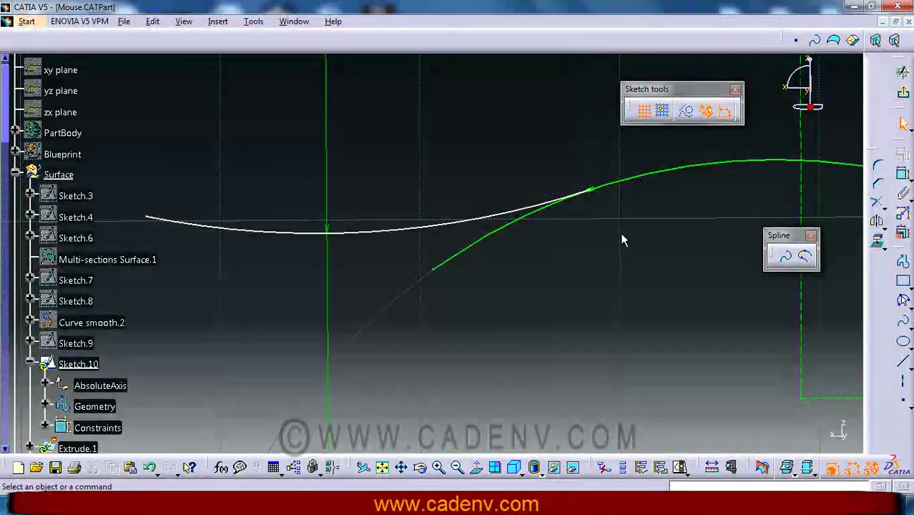
pyautogui.moveTo(509, 127); pyautogui.dragTo(453, 335, button='middle')
# Dimension the horizontal distance from the 43 mm arc's center point to the vertical construction line and set it to 30.386 mm
pyautogui.click(478, 469)
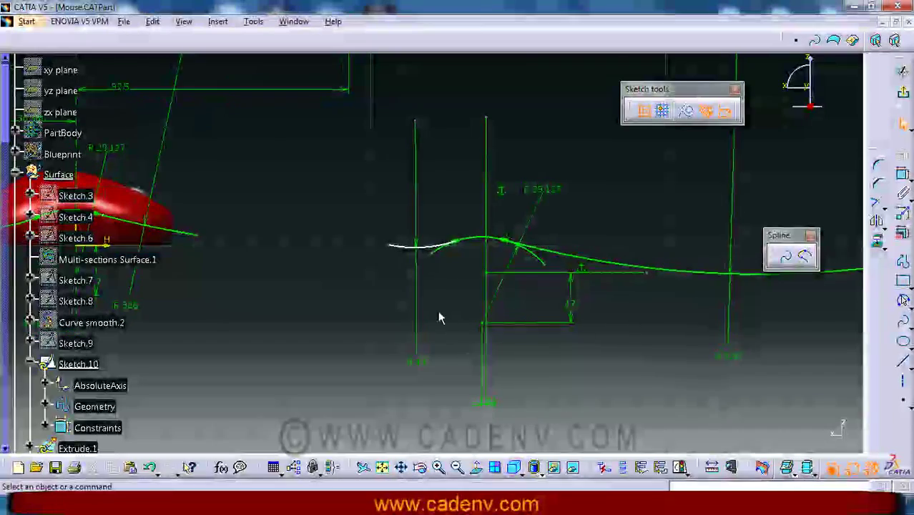
pyautogui.moveTo(377, 278); pyautogui.dragTo(500, 282, button='middle')
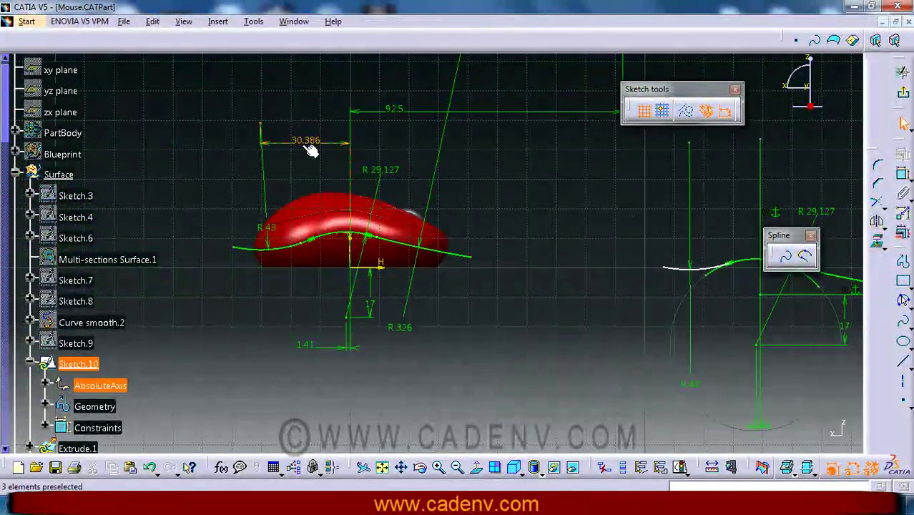
pyautogui.moveTo(619, 247); pyautogui.dragTo(497, 253, button='middle')
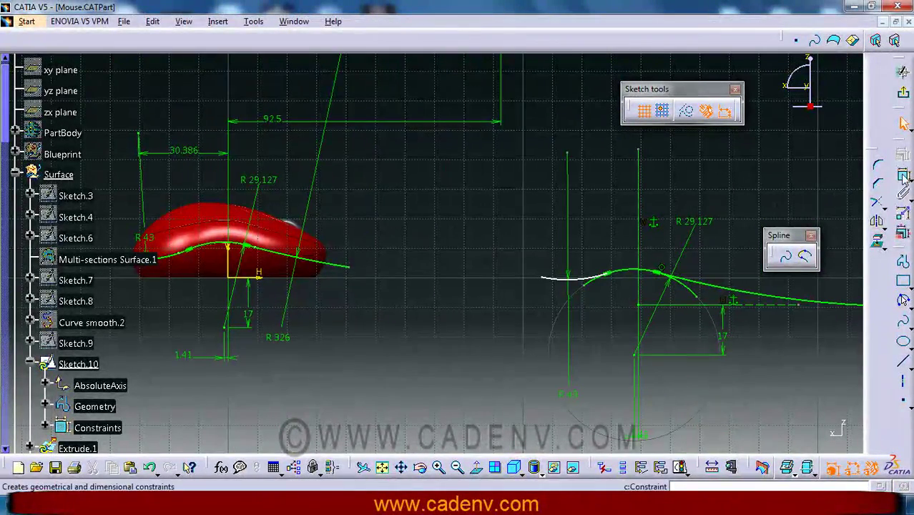
pyautogui.click(570, 153)
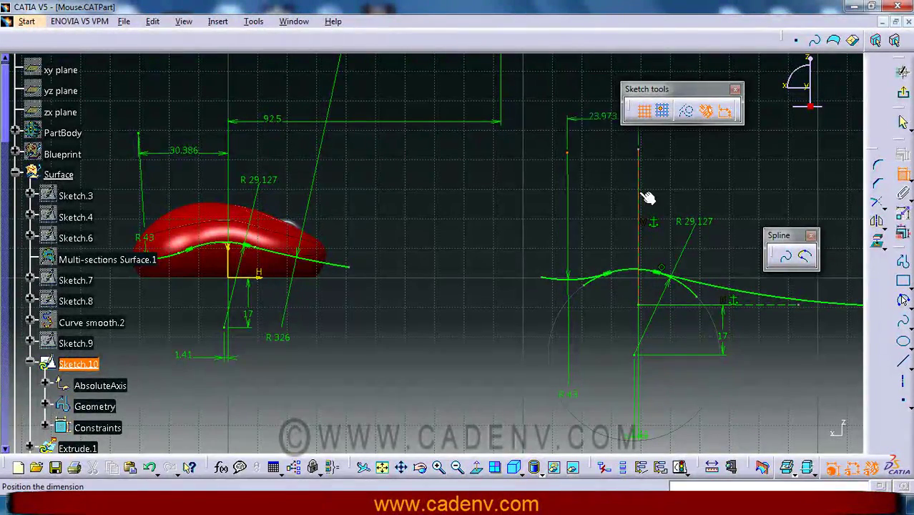
pyautogui.click(594, 191)
pyautogui.doubleClick(598, 185)
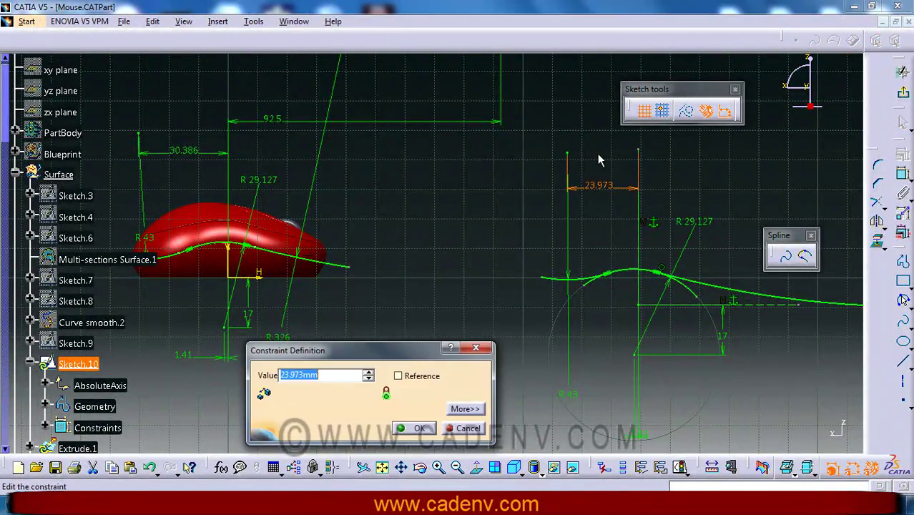
pyautogui.write('30.')
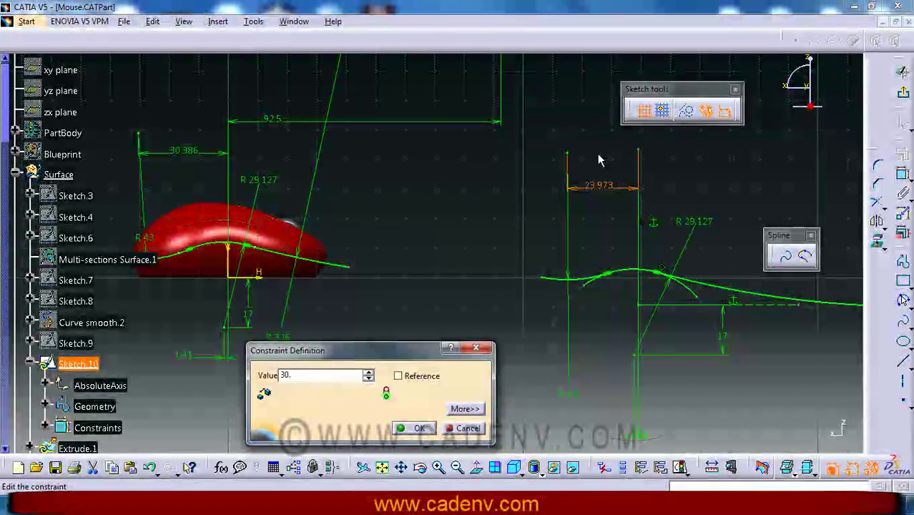
pyautogui.write('386')
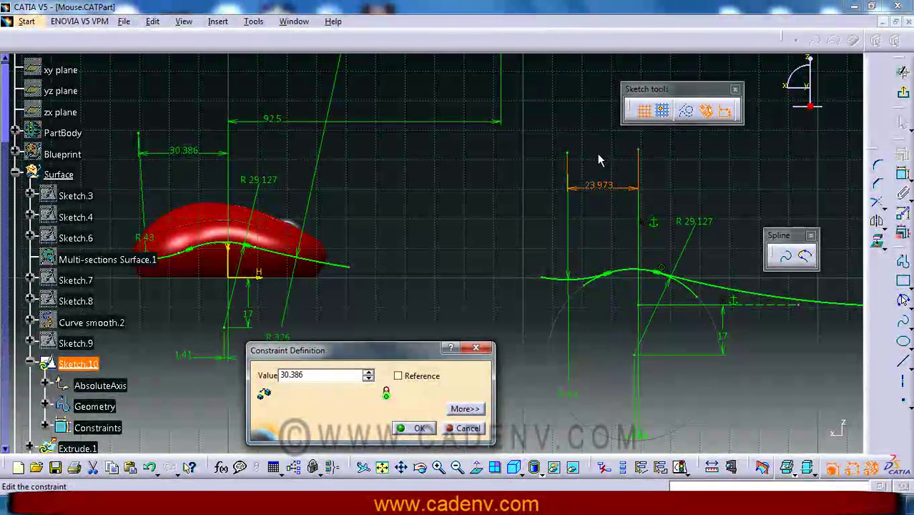
pyautogui.press('Return')
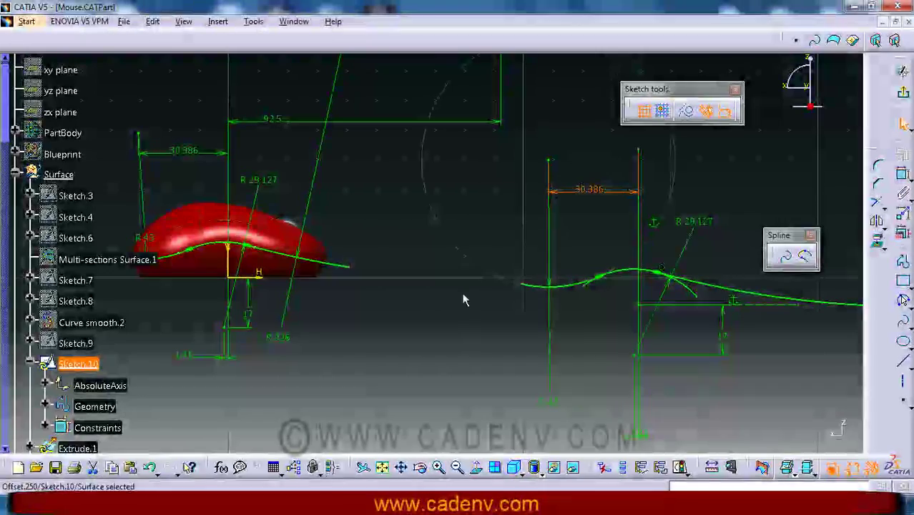
# Quick Trim the overhanging end of the first arc beyond its joint with the large sagging arc
pyautogui.moveTo(497, 370)
pyautogui.mouseDown(button='middle')
pyautogui.moveTo(469, 319)
pyautogui.moveTo(470, 259)
pyautogui.moveTo(460, 335)
pyautogui.moveTo(461, 322)
pyautogui.mouseUp(button='middle')
pyautogui.click(887, 207)
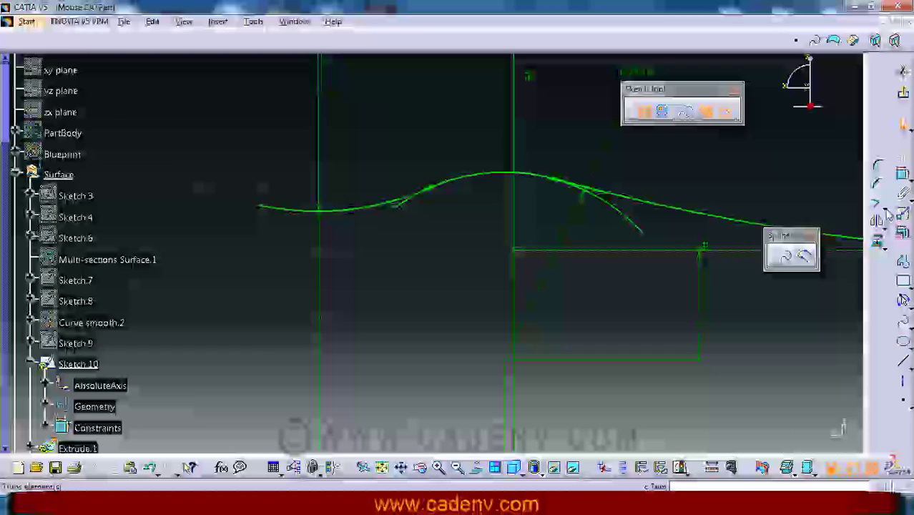
pyautogui.click(646, 232)
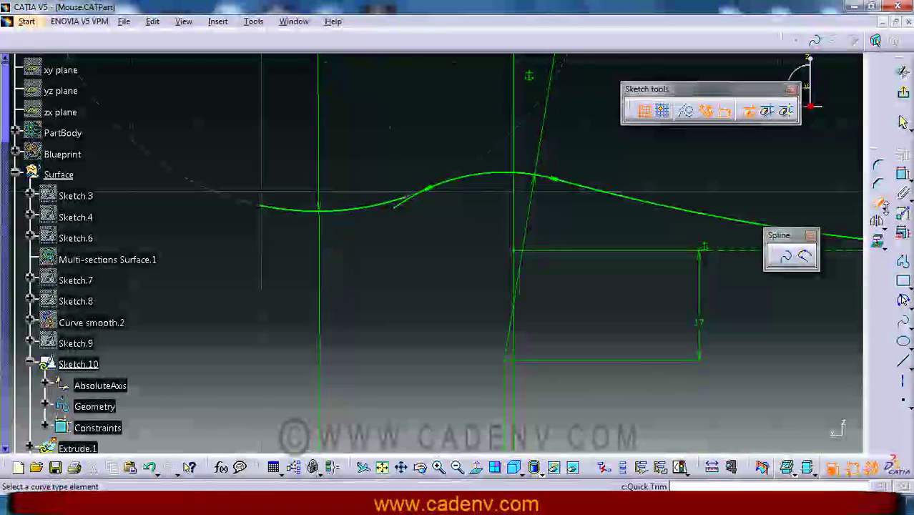
# Trim the 43 mm arc and the first arc against each other at their joint
pyautogui.click(880, 209)
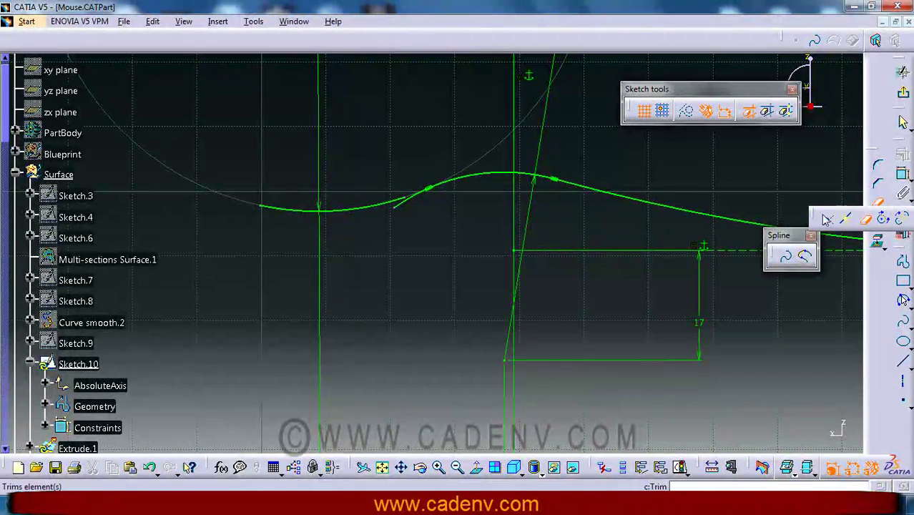
pyautogui.moveTo(819, 220); pyautogui.dragTo(713, 181)
pyautogui.click(714, 176)
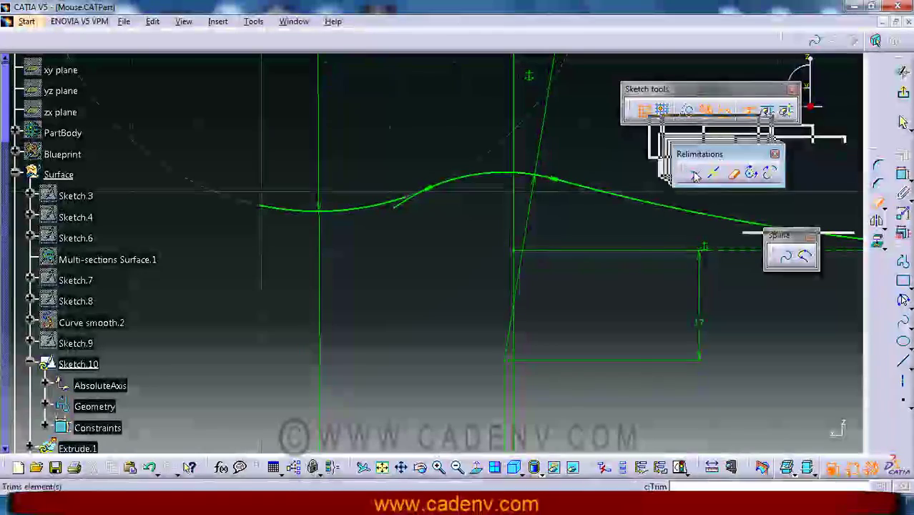
pyautogui.click(386, 208)
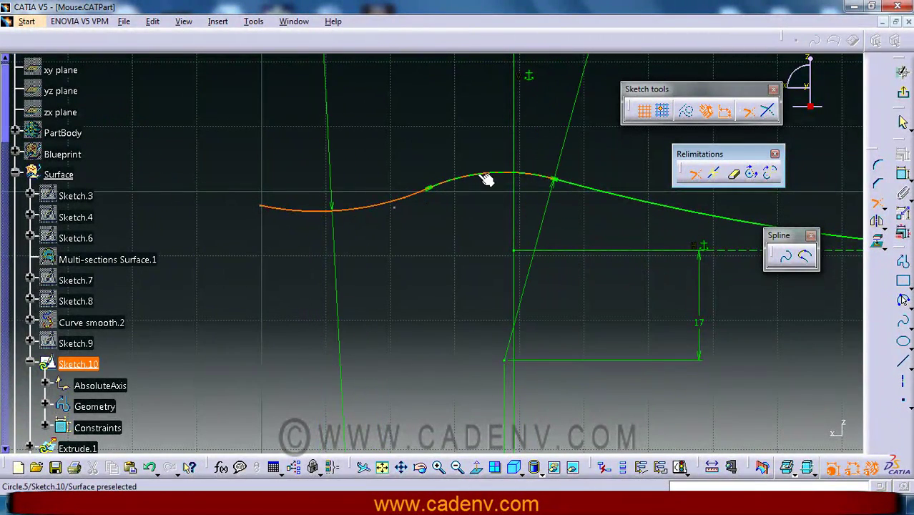
pyautogui.click(487, 179)
# Shorten the free end of the large sagging arc with the Trim command
pyautogui.moveTo(539, 184)
pyautogui.mouseDown(button='middle')
pyautogui.moveTo(479, 247)
pyautogui.moveTo(405, 243)
pyautogui.mouseUp(button='middle')
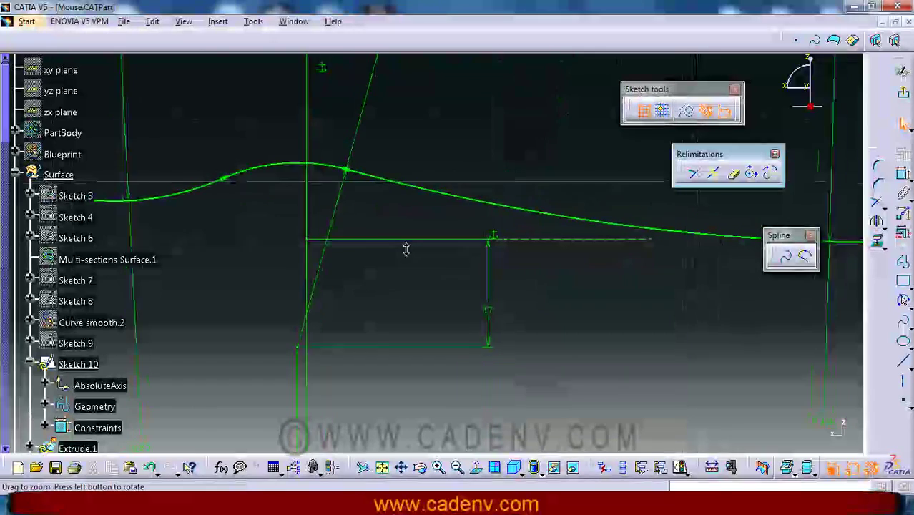
pyautogui.click(565, 222)
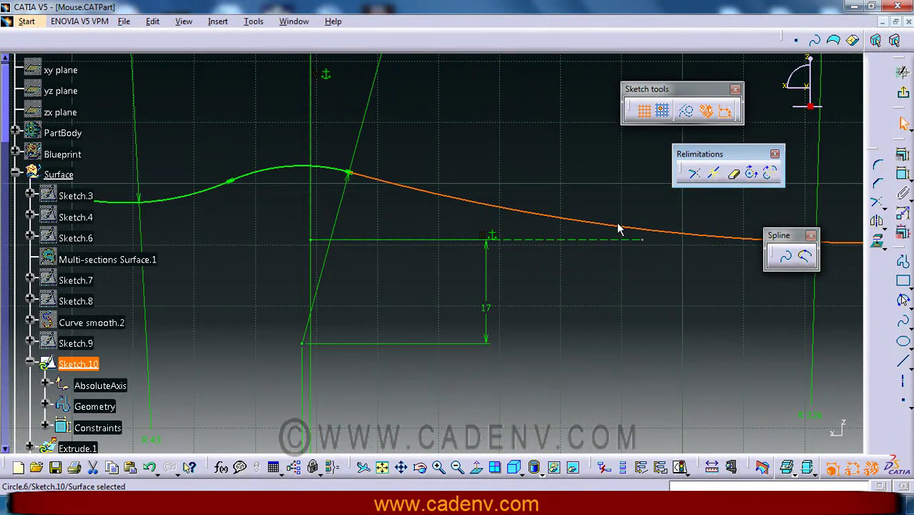
pyautogui.click(641, 182)
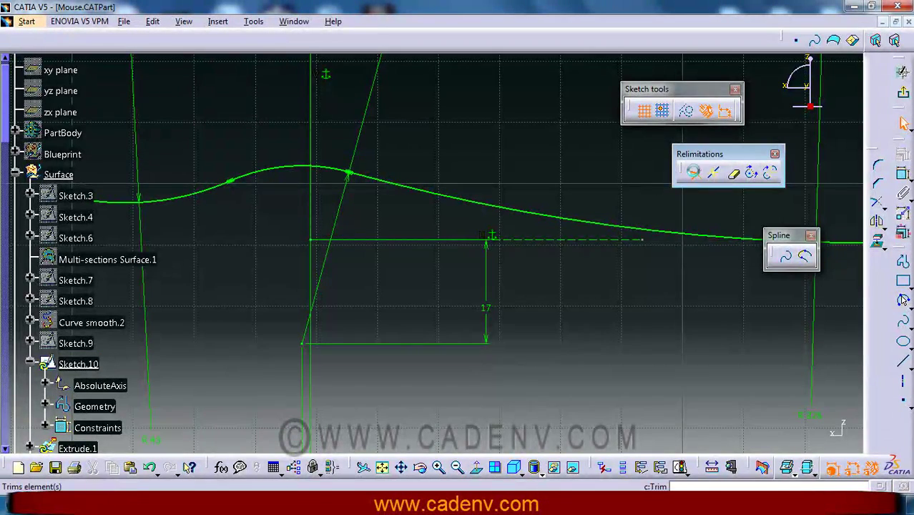
pyautogui.click(694, 174)
pyautogui.click(593, 226)
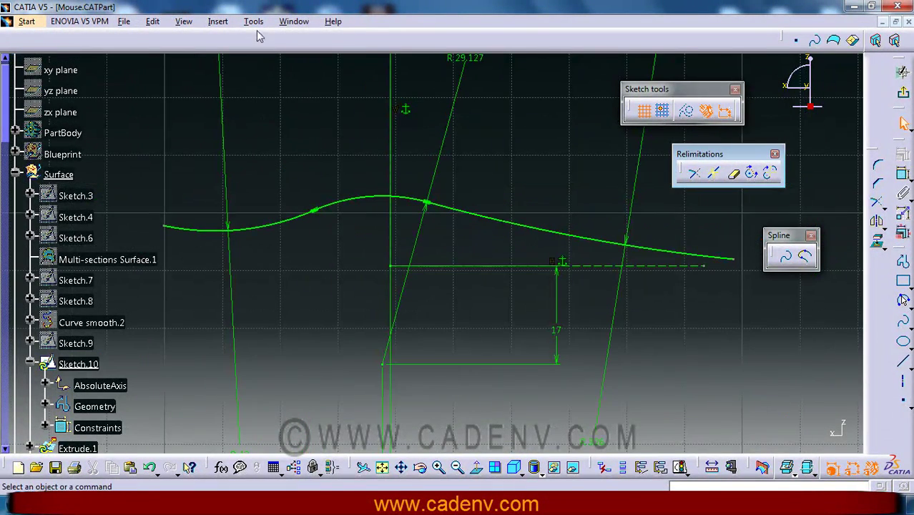
# Run Sketch Analysis on Sketch.10, highlight the rebuilt profile to check its continuity, and close the analysis
pyautogui.click(254, 20)
pyautogui.click(279, 194)
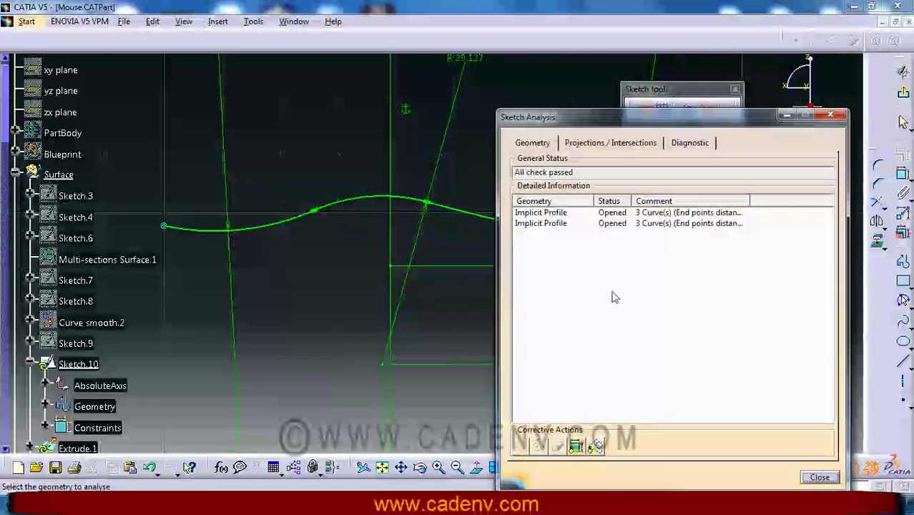
pyautogui.click(614, 223)
pyautogui.moveTo(355, 278); pyautogui.dragTo(288, 227, button='middle')
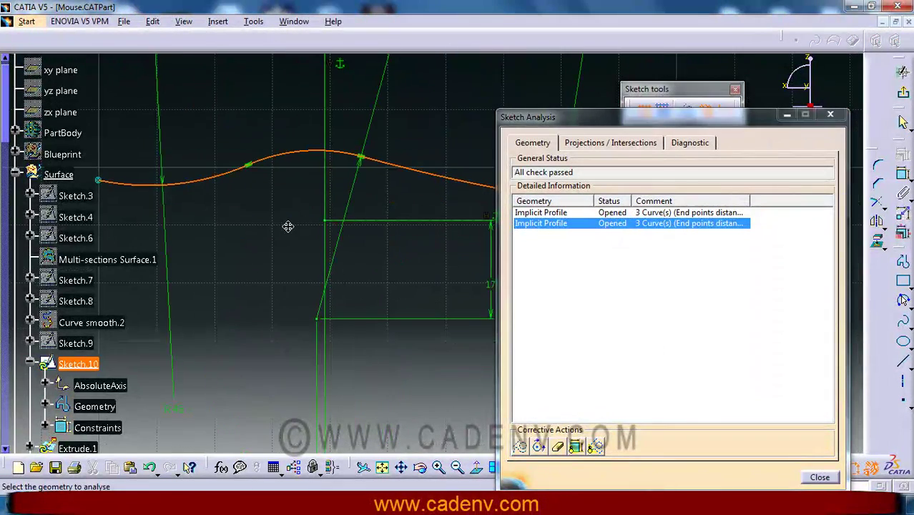
pyautogui.moveTo(180, 203); pyautogui.dragTo(312, 225, button='middle')
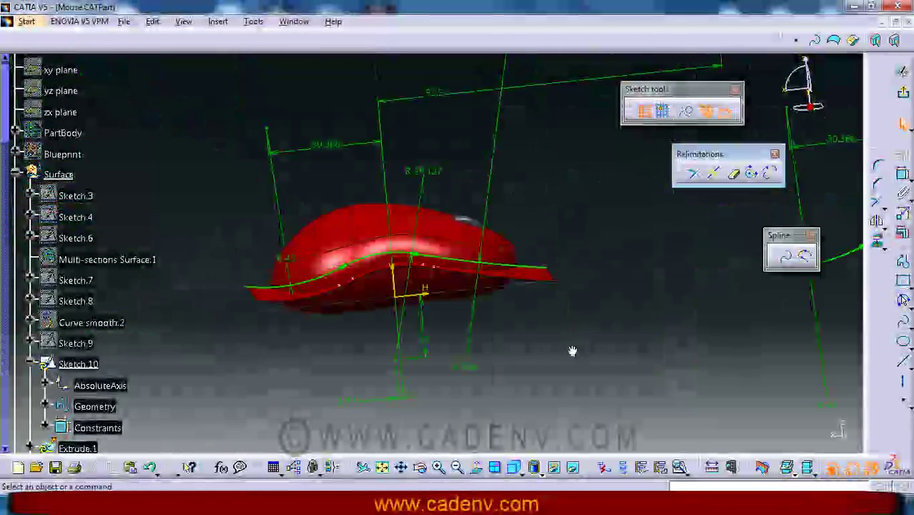
# Exit the sketch, collapse Sketch.10 in the tree, and hide the mouse's solid bodies so only the construction surfaces remain
pyautogui.moveTo(572, 350)
pyautogui.mouseDown(button='middle')
pyautogui.moveTo(569, 302)
pyautogui.moveTo(527, 316)
pyautogui.moveTo(553, 352)
pyautogui.moveTo(695, 249)
pyautogui.mouseUp(button='middle')
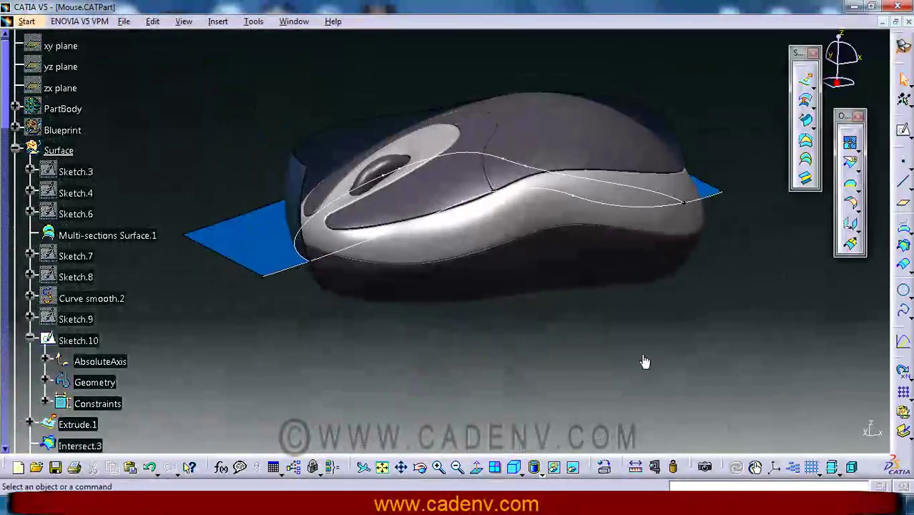
pyautogui.moveTo(644, 361)
pyautogui.mouseDown(button='middle')
pyautogui.moveTo(378, 323)
pyautogui.moveTo(534, 355)
pyautogui.moveTo(573, 346)
pyautogui.moveTo(504, 333)
pyautogui.mouseUp(button='middle')
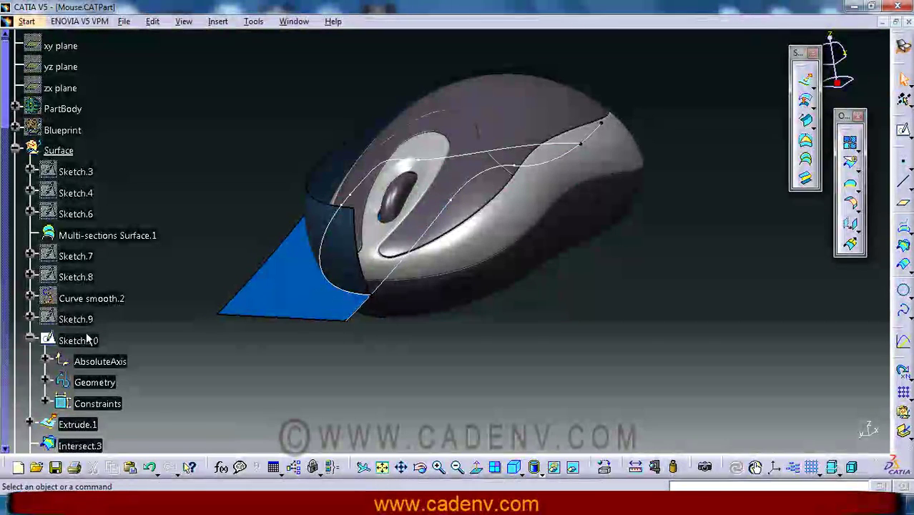
pyautogui.click(29, 341)
pyautogui.moveTo(179, 315); pyautogui.dragTo(228, 308, button='middle')
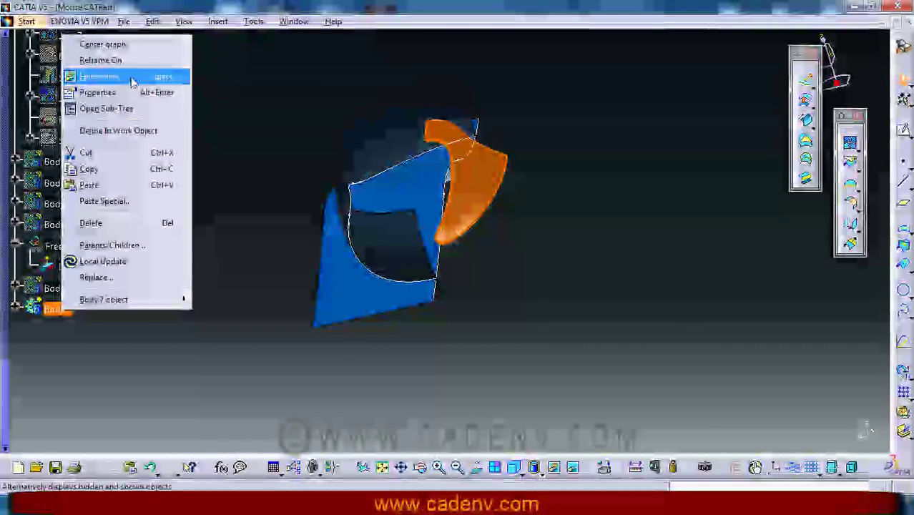
pyautogui.click(131, 84)
# Reopen Sketch.10 and examine its original three-arc profile against the multi-sections surface
pyautogui.moveTo(565, 189); pyautogui.dragTo(360, 248, button='middle')
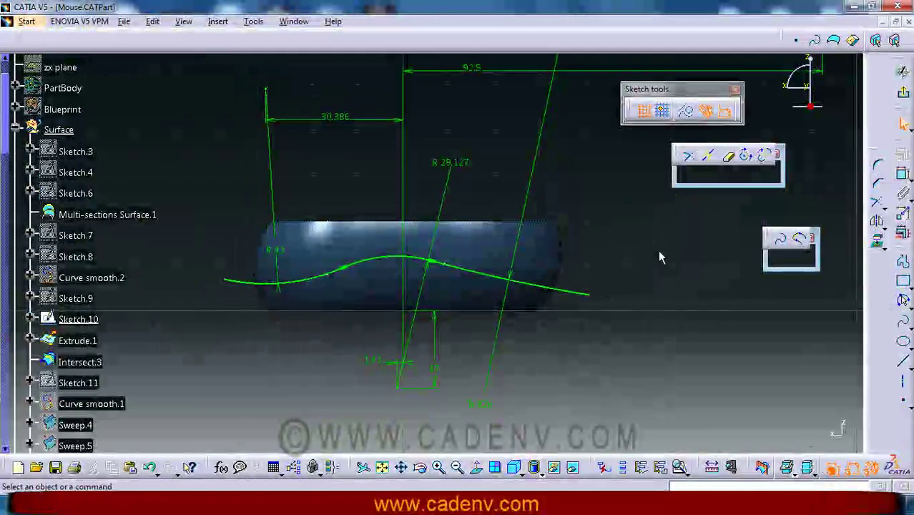
pyautogui.moveTo(659, 251)
pyautogui.mouseDown(button='middle')
pyautogui.moveTo(649, 237)
pyautogui.moveTo(649, 247)
pyautogui.mouseUp(button='middle')
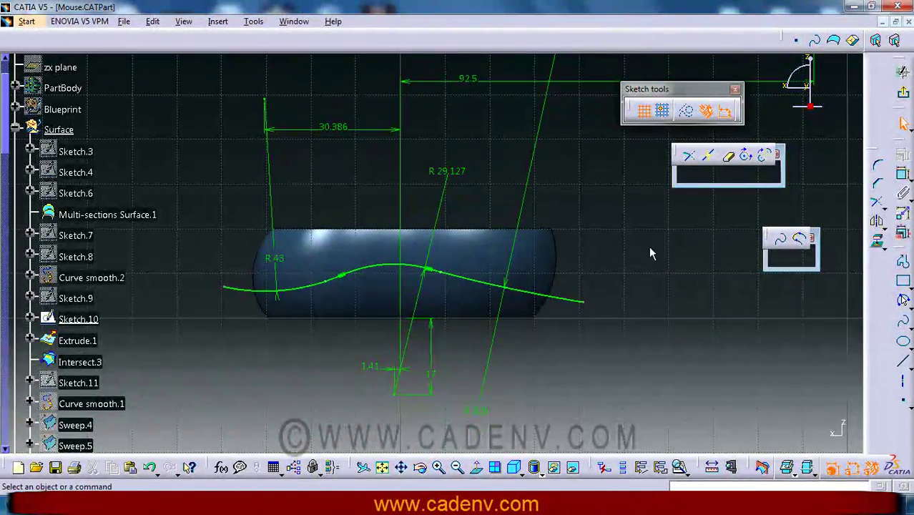
pyautogui.moveTo(630, 324)
pyautogui.mouseDown(button='middle')
pyautogui.moveTo(645, 254)
pyautogui.moveTo(547, 276)
pyautogui.mouseUp(button='middle')
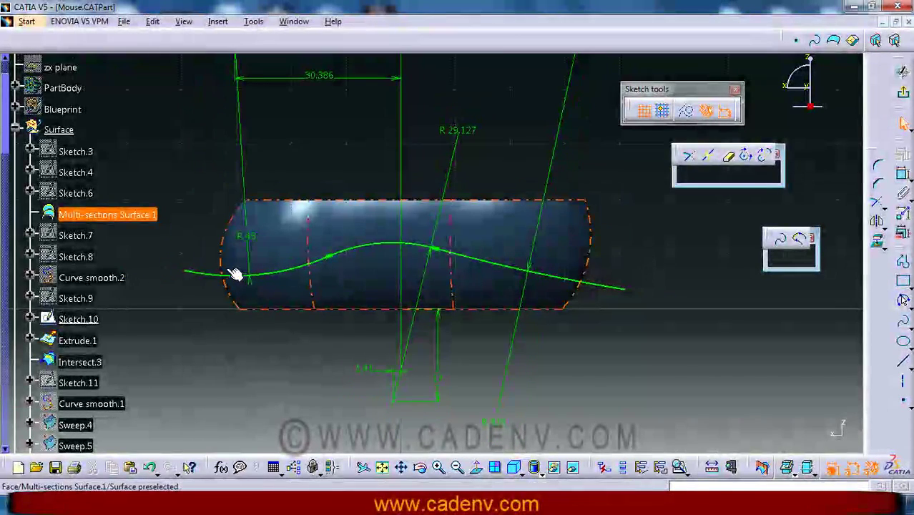
# Show the hidden horizontal and vertical directions of Sketch.10's absolute axis
pyautogui.click(30, 320)
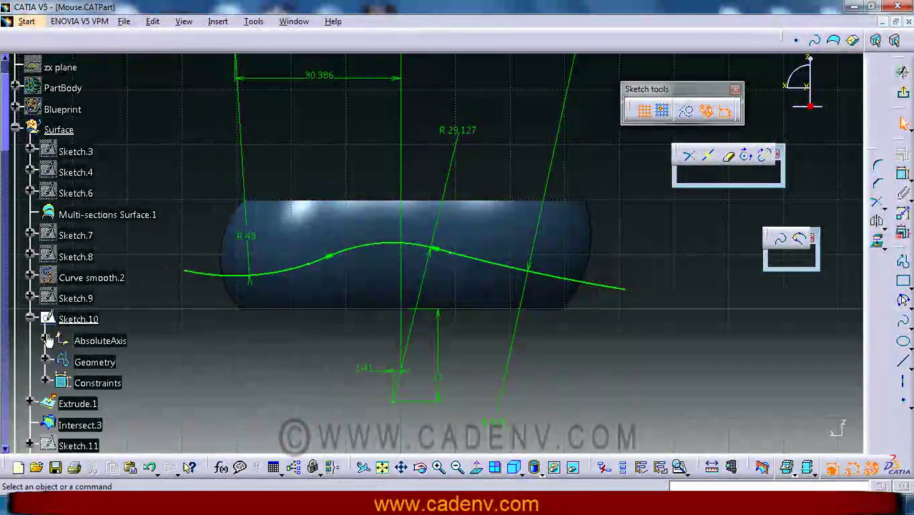
pyautogui.click(45, 341)
pyautogui.rightClick(111, 385)
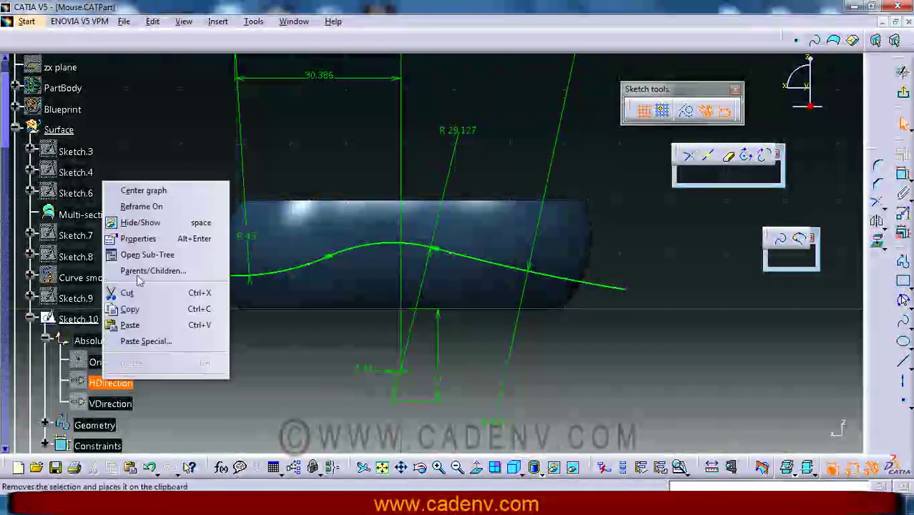
pyautogui.click(146, 221)
pyautogui.rightClick(118, 404)
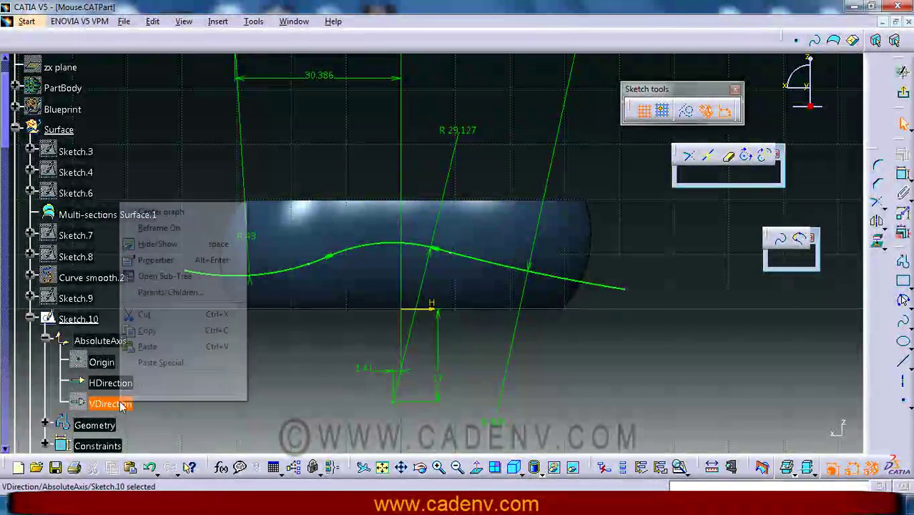
pyautogui.click(156, 245)
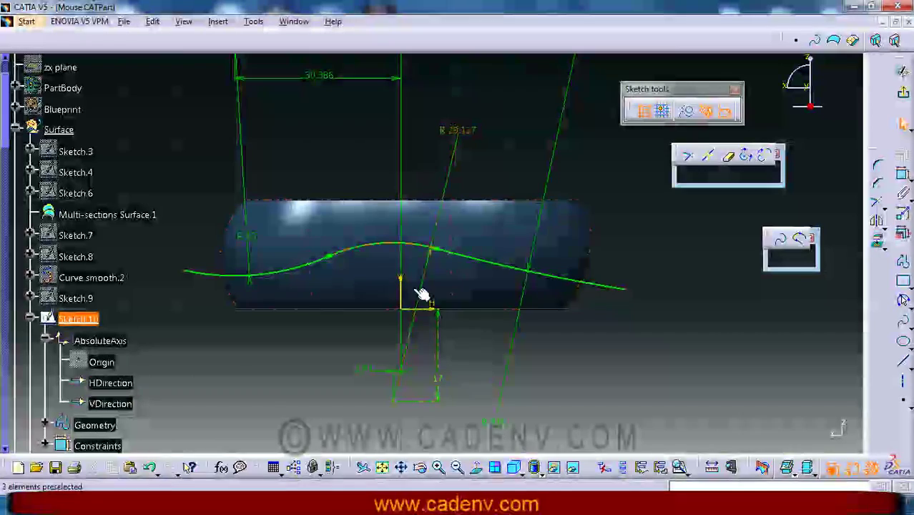
# Collapse Sketch.10 in the tree and float the set of circle and arc commands over the sketch
pyautogui.click(30, 319)
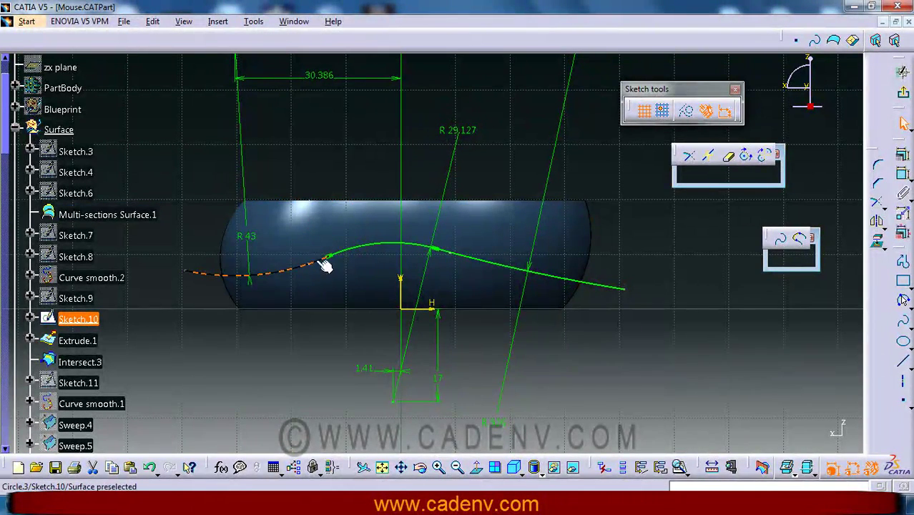
pyautogui.click(514, 267)
pyautogui.click(820, 390)
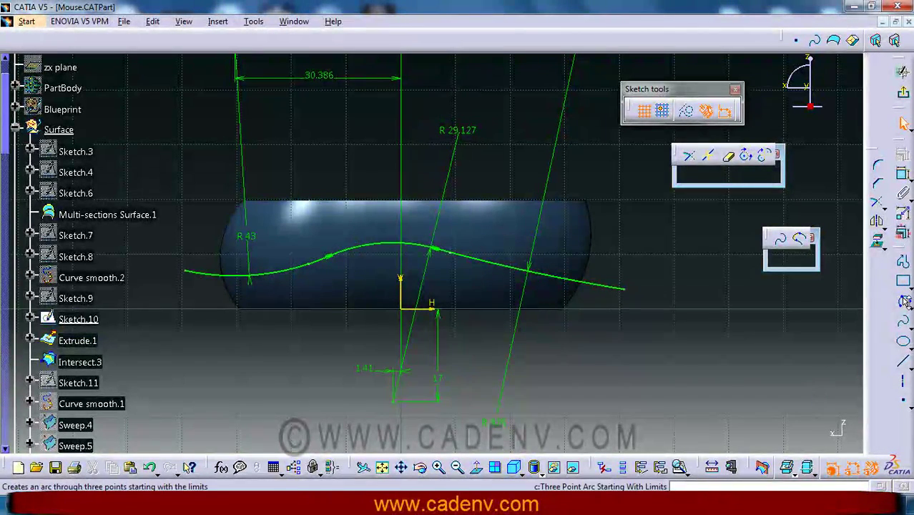
pyautogui.click(911, 312)
pyautogui.moveTo(772, 320); pyautogui.dragTo(646, 379)
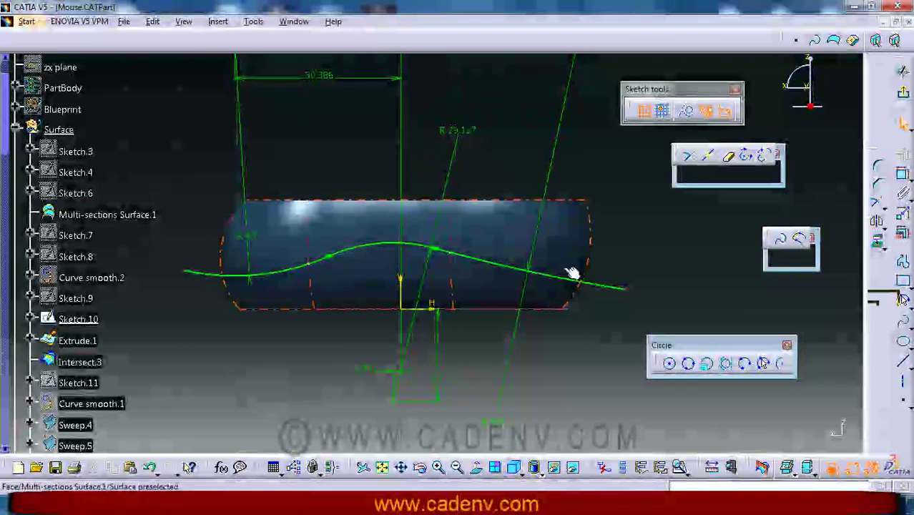
# Examine how Sketch.10's arcs and dimensions extend beyond the mouse surface, restore the normal view, and exit the sketch
pyautogui.moveTo(701, 273)
pyautogui.mouseDown(button='middle')
pyautogui.moveTo(627, 274)
pyautogui.moveTo(622, 333)
pyautogui.mouseUp(button='middle')
pyautogui.moveTo(666, 289)
pyautogui.mouseDown(button='middle')
pyautogui.moveTo(566, 296)
pyautogui.moveTo(567, 328)
pyautogui.mouseUp(button='middle')
pyautogui.moveTo(465, 261)
pyautogui.mouseDown(button='middle')
pyautogui.moveTo(479, 212)
pyautogui.moveTo(668, 247)
pyautogui.moveTo(661, 278)
pyautogui.mouseUp(button='middle')
pyautogui.moveTo(634, 239)
pyautogui.mouseDown(button='middle')
pyautogui.moveTo(534, 295)
pyautogui.moveTo(541, 304)
pyautogui.moveTo(475, 234)
pyautogui.moveTo(473, 279)
pyautogui.mouseUp(button='middle')
pyautogui.click(476, 469)
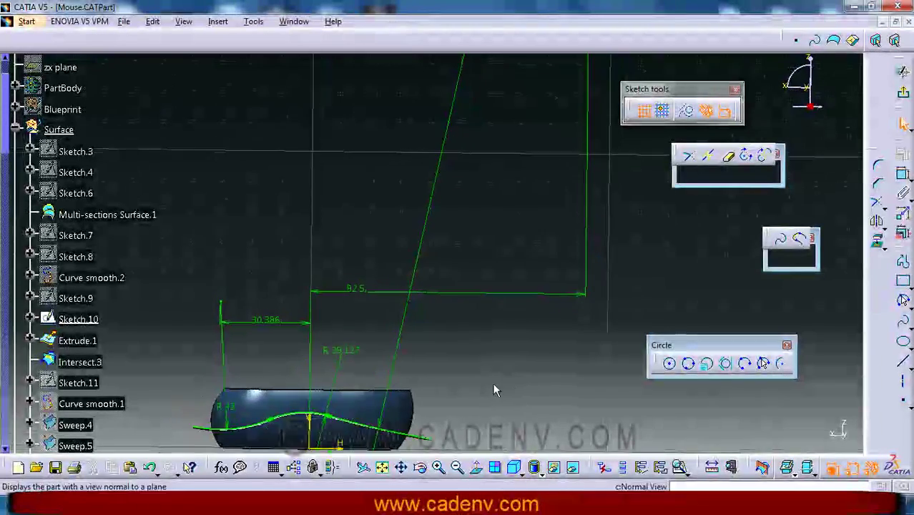
pyautogui.click(903, 92)
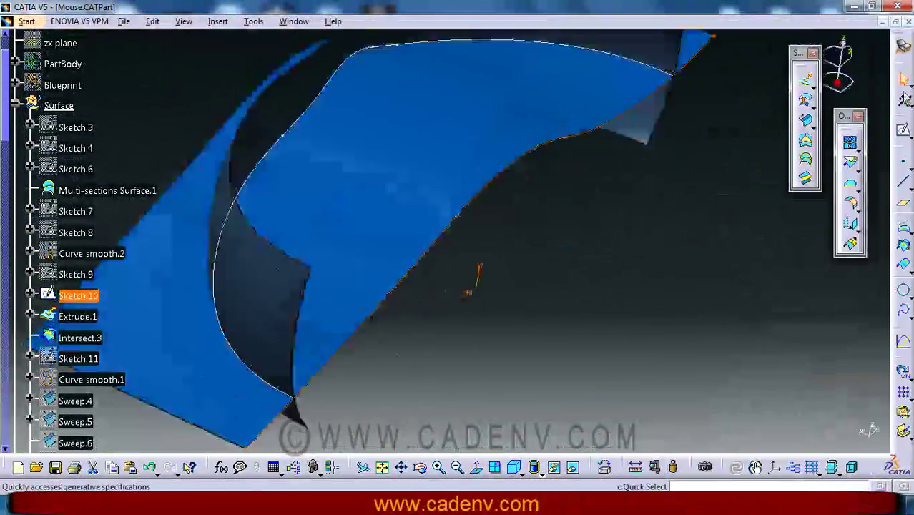
pyautogui.click(457, 346)
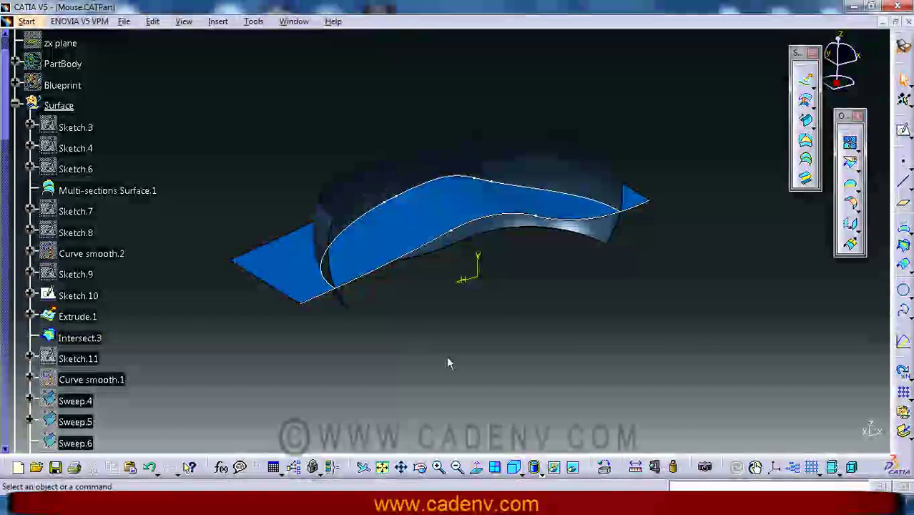
# Try to extrude Sketch.10 as a surface with a 6 mm first limit and the zx plane as direction
pyautogui.moveTo(767, 324); pyautogui.dragTo(491, 367, button='middle')
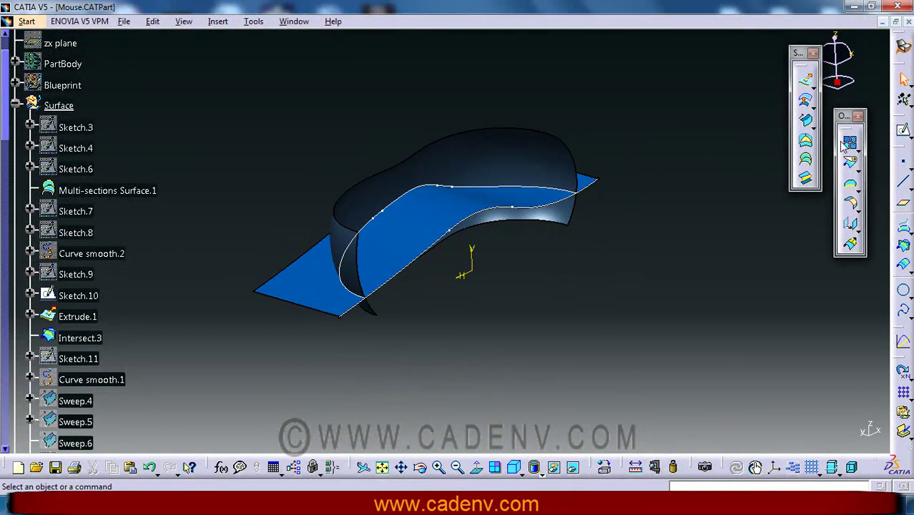
pyautogui.click(806, 79)
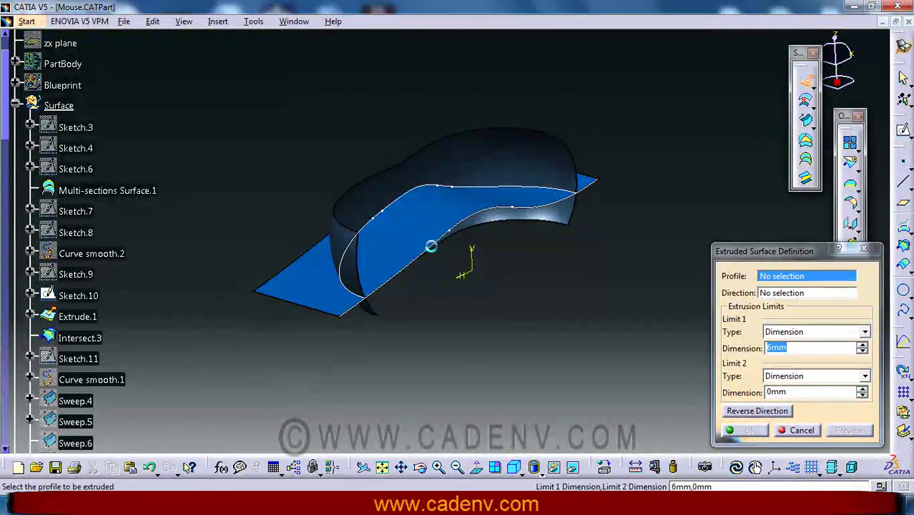
pyautogui.click(430, 245)
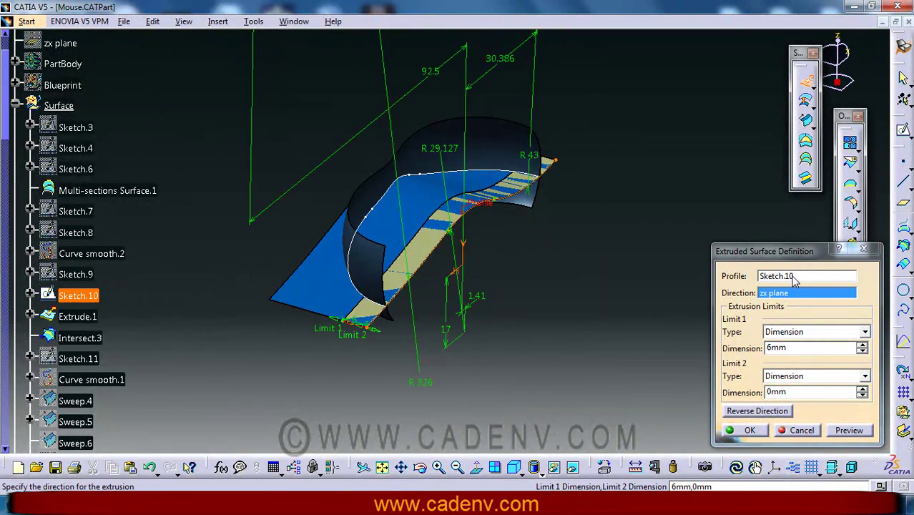
pyautogui.moveTo(787, 252); pyautogui.dragTo(724, 204)
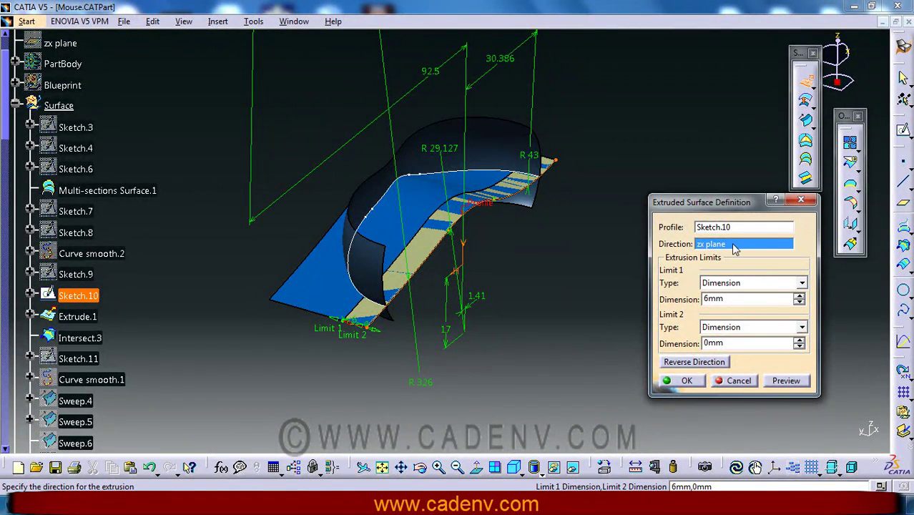
pyautogui.click(684, 381)
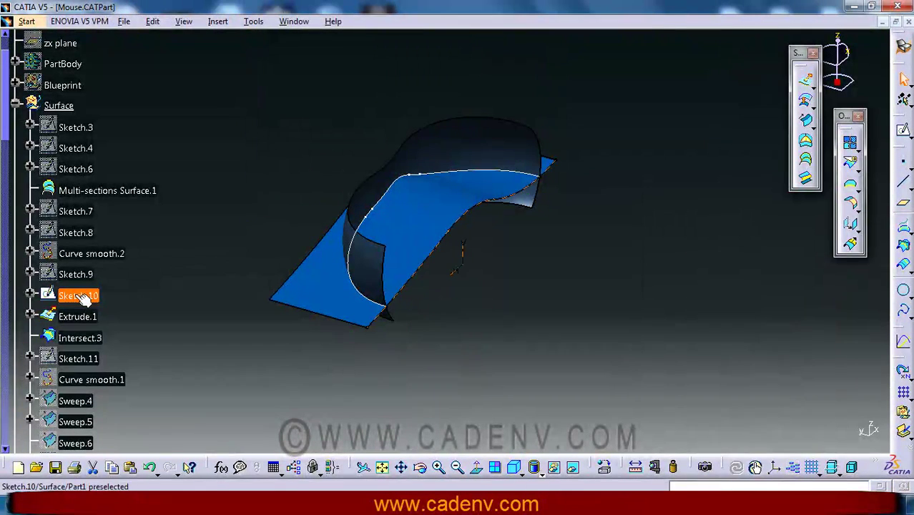
# Open the Parents and Children graph of Sketch.10 to examine which plane supports it
pyautogui.rightClick(75, 296)
pyautogui.moveTo(154, 286)
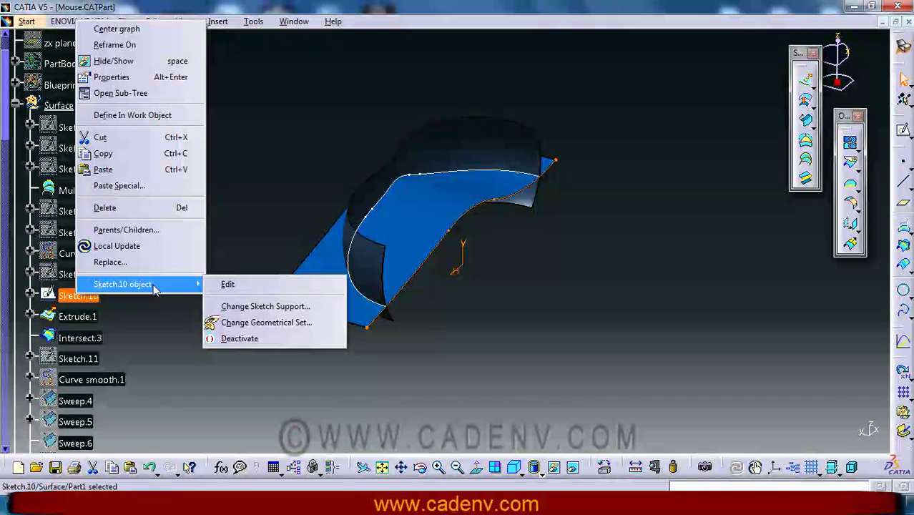
pyautogui.click(77, 302)
pyautogui.rightClick(71, 303)
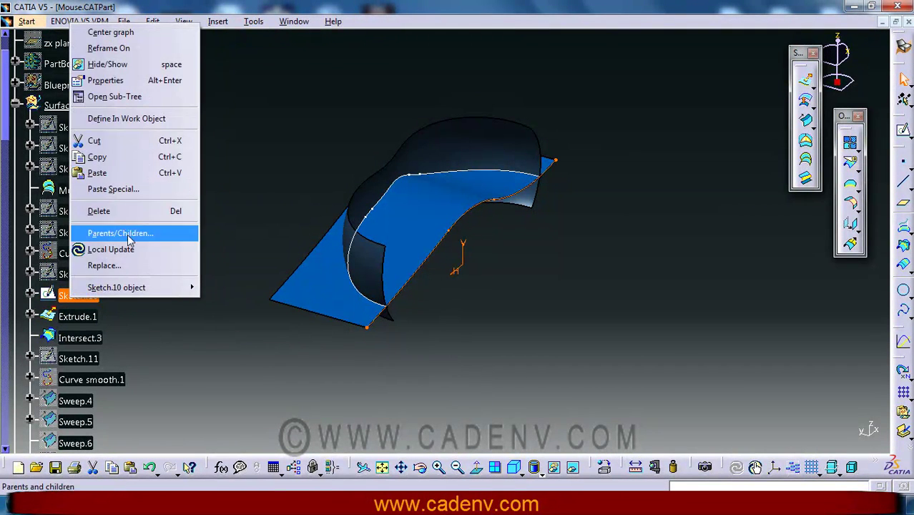
pyautogui.click(133, 233)
pyautogui.moveTo(607, 303); pyautogui.dragTo(706, 202, button='middle')
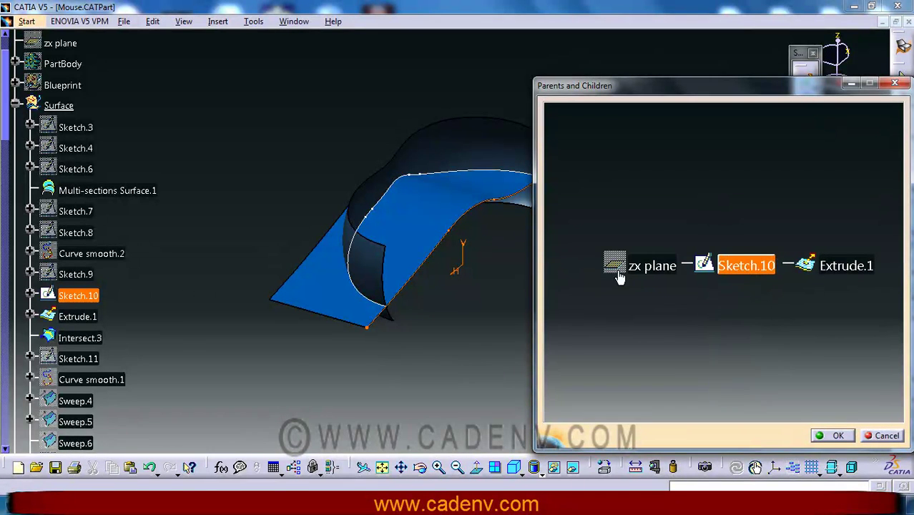
# Show the hidden zx plane from the Parents and Children graph, and close the graph
pyautogui.click(653, 268)
pyautogui.rightClick(651, 266)
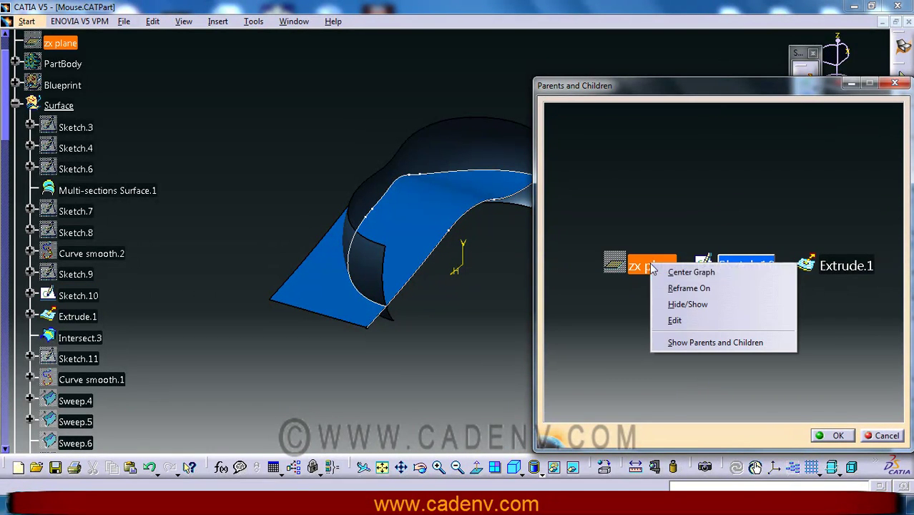
pyautogui.click(669, 304)
pyautogui.moveTo(445, 302); pyautogui.dragTo(400, 248, button='middle')
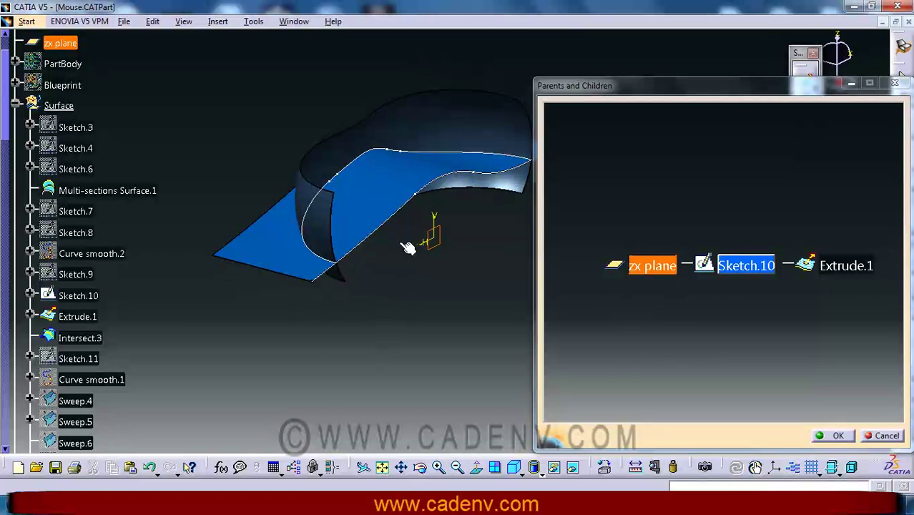
pyautogui.click(839, 435)
pyautogui.moveTo(531, 306); pyautogui.dragTo(520, 290, button='middle')
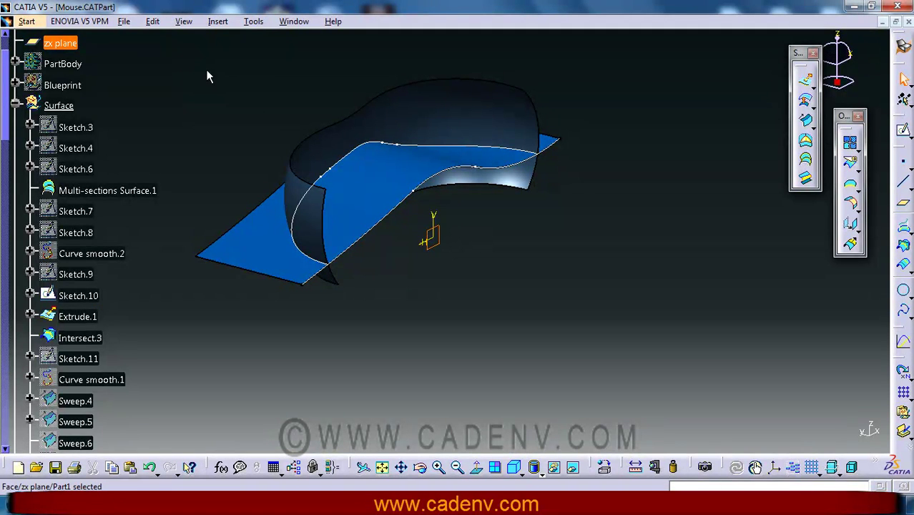
# Start a new extruded surface definition and look through the available surface creation commands
pyautogui.scroll(3, 190, 55)
pyautogui.click(56, 176)
pyautogui.moveTo(530, 292); pyautogui.dragTo(644, 243, button='middle')
pyautogui.click(806, 80)
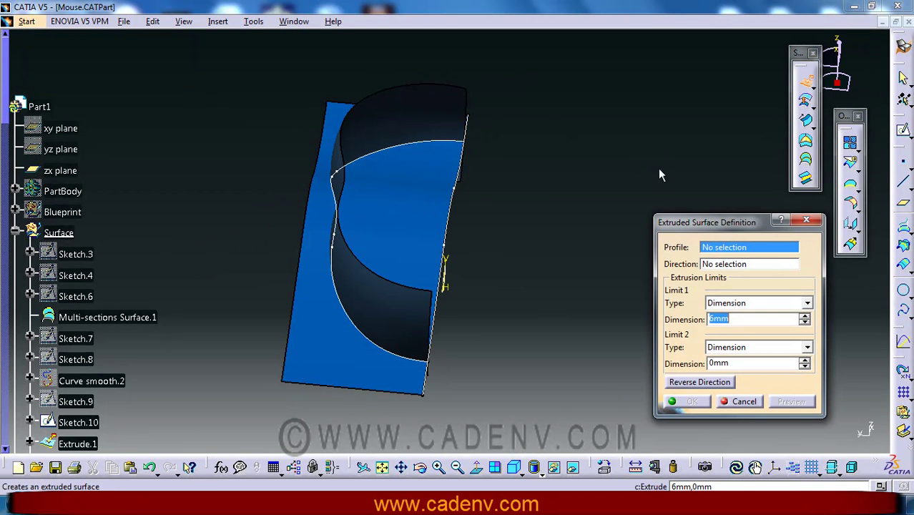
pyautogui.moveTo(796, 56); pyautogui.dragTo(656, 64)
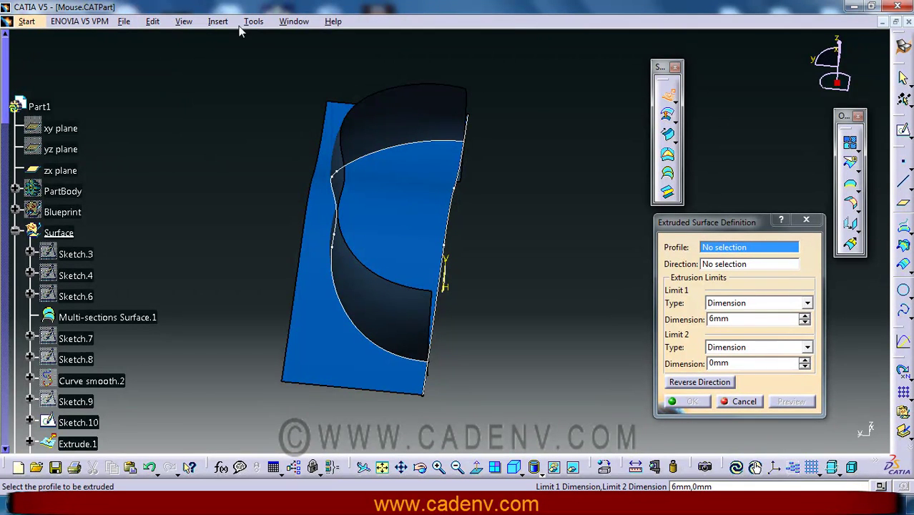
pyautogui.click(218, 21)
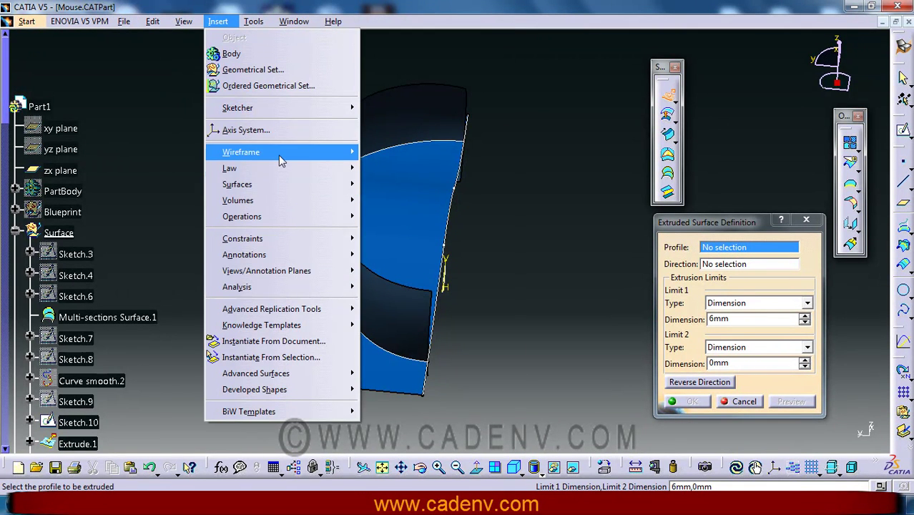
pyautogui.moveTo(280, 184)
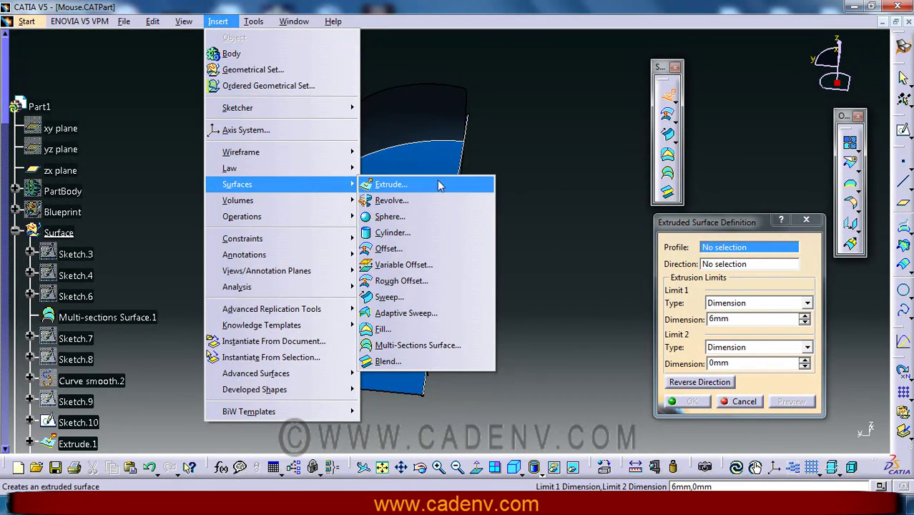
pyautogui.click(538, 146)
# Use Sketch.10 as the extrusion profile with the zx plane as direction, reversed to the side away from the blue surface
pyautogui.moveTo(527, 219)
pyautogui.mouseDown(button='middle')
pyautogui.moveTo(517, 248)
pyautogui.moveTo(447, 239)
pyautogui.mouseUp(button='middle')
pyautogui.click(447, 239)
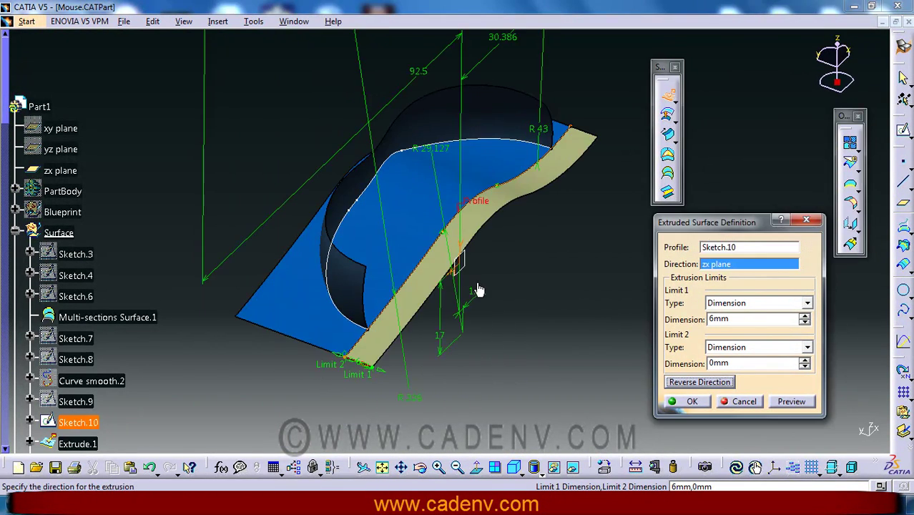
pyautogui.moveTo(453, 319)
pyautogui.mouseDown(button='middle')
pyautogui.moveTo(475, 307)
pyautogui.moveTo(406, 333)
pyautogui.mouseUp(button='middle')
pyautogui.moveTo(405, 345); pyautogui.dragTo(546, 355)
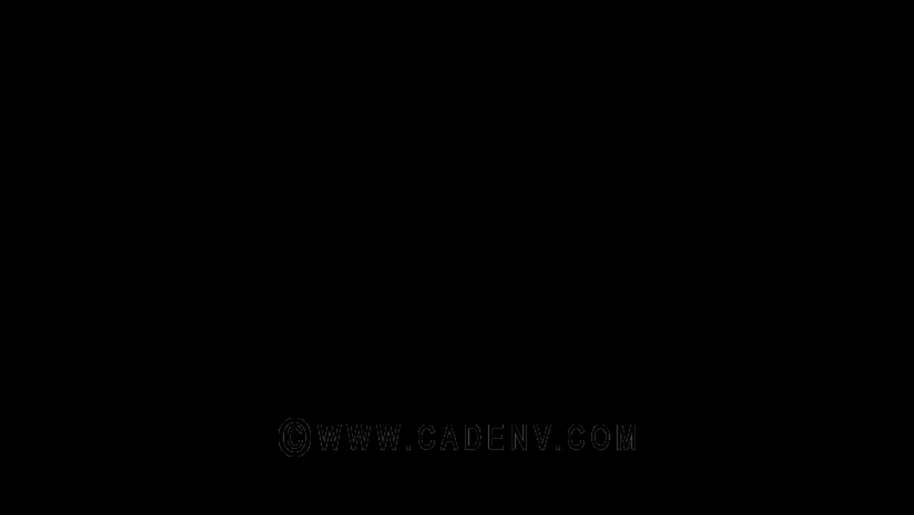